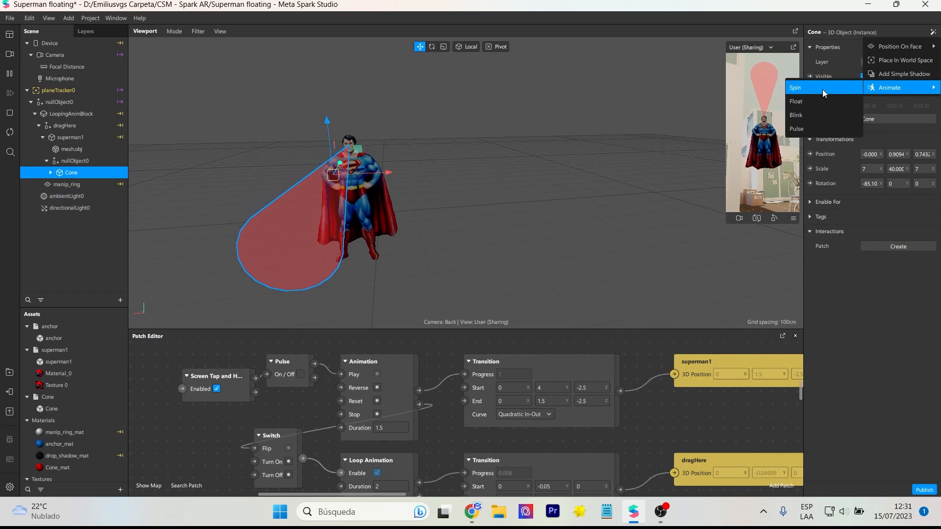
{"action": "left_click", "coordinate": [818, 100]}
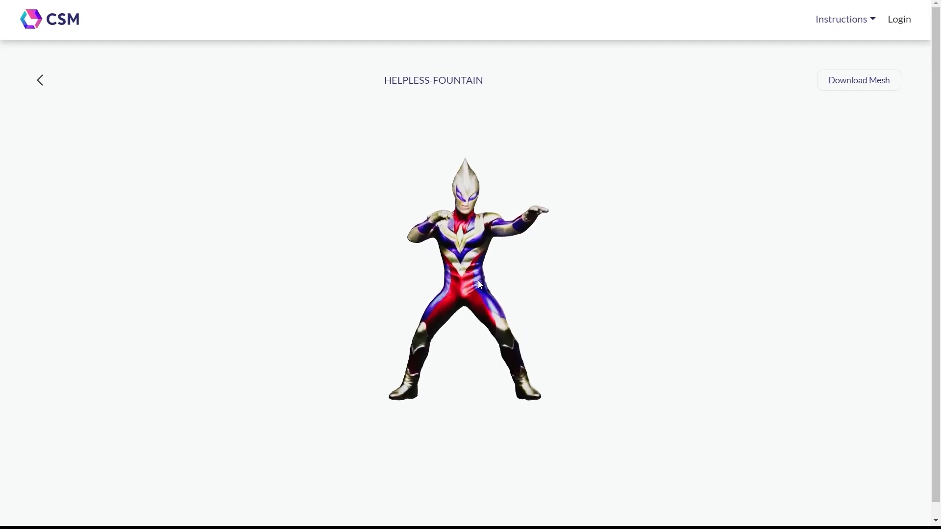
{"action": "left_click_drag", "start_coordinate": [479, 284], "coordinate": [736, 291]}
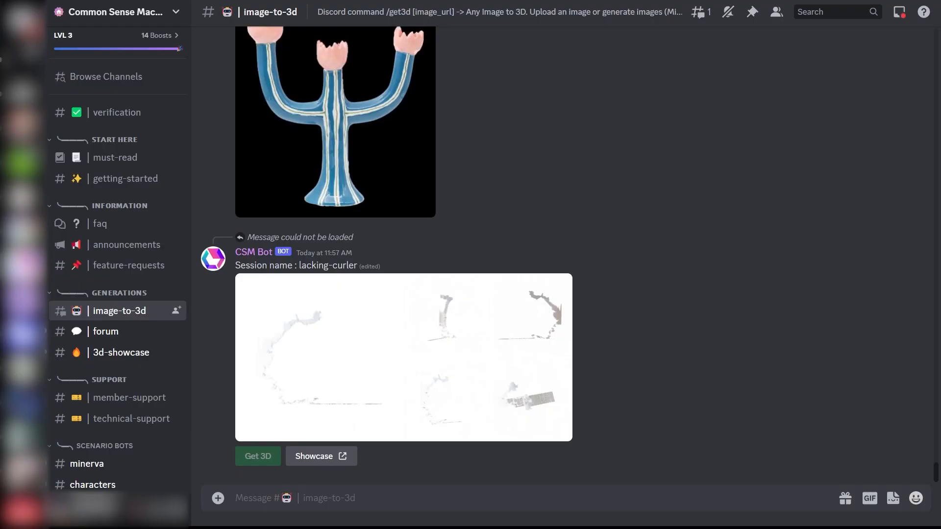
- Post superman.jpg in Discord's image-to-3d channel and copy the posted image's address
{"action": "left_click_drag", "start_coordinate": [147, 392], "coordinate": [452, 378]}
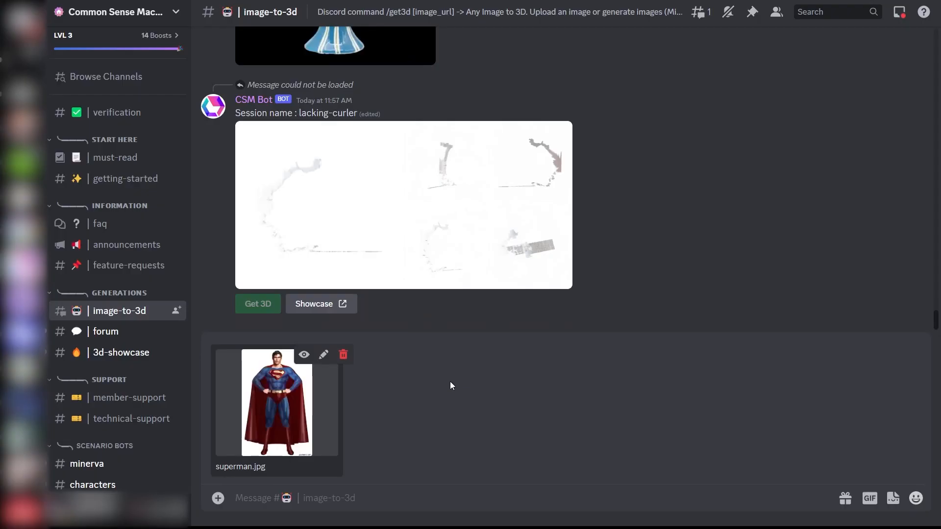
{"action": "key", "text": "Return"}
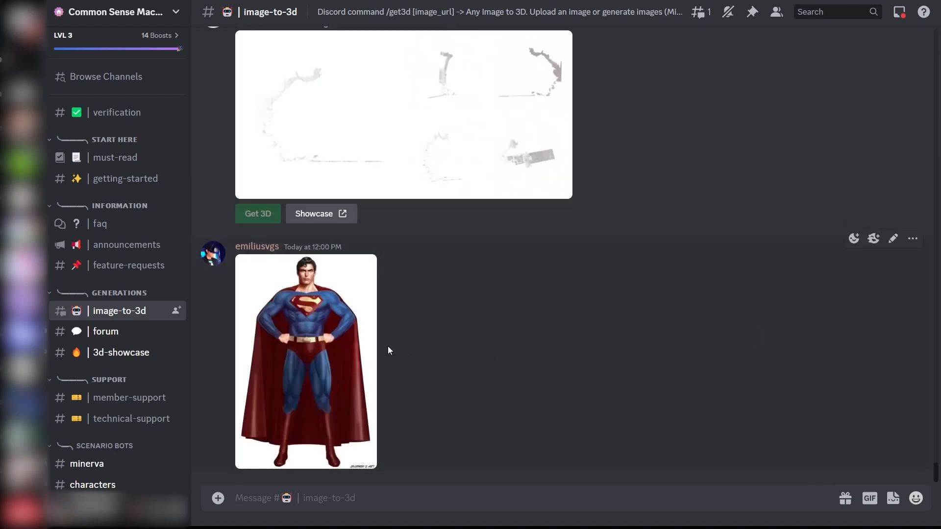
{"action": "left_click", "coordinate": [318, 335]}
{"action": "right_click", "coordinate": [460, 201]}
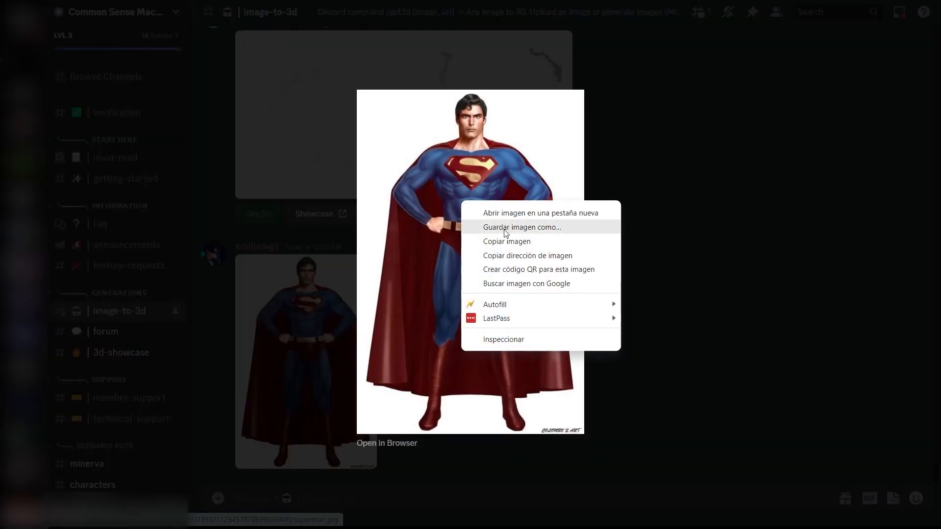
{"action": "left_click", "coordinate": [528, 254]}
- Run the CSM Bot's /get3d command with the copied Superman image address as image_url
{"action": "left_click", "coordinate": [443, 498]}
{"action": "type", "text": "/"}
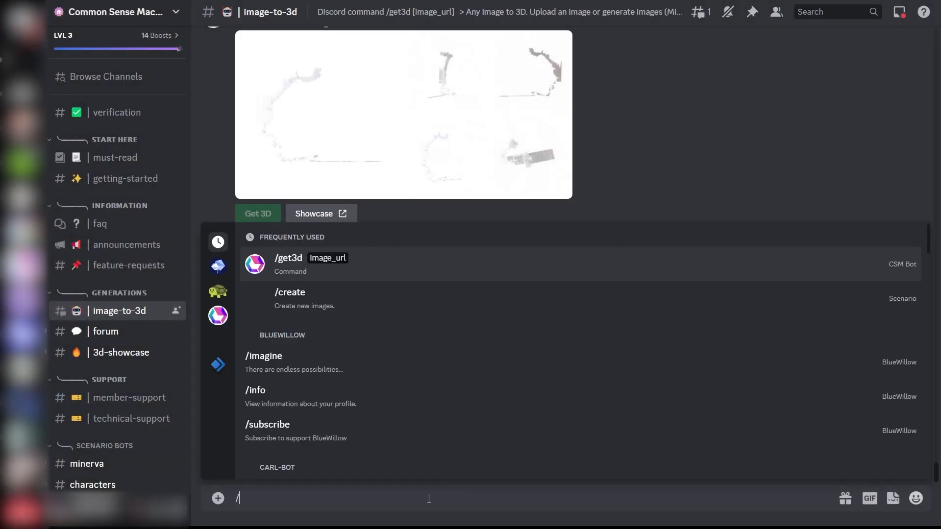
{"action": "left_click", "coordinate": [479, 264]}
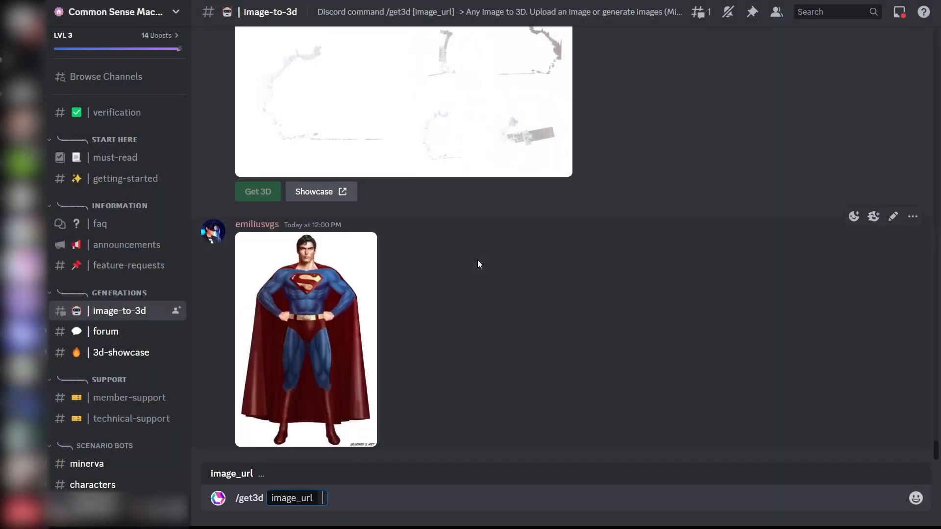
{"action": "key", "text": "ctrl+v"}
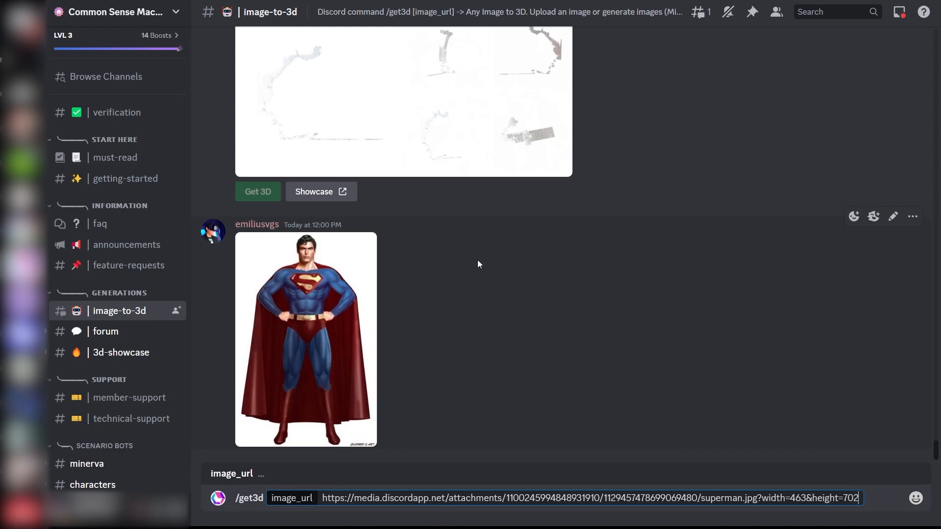
{"action": "key", "text": "Return"}
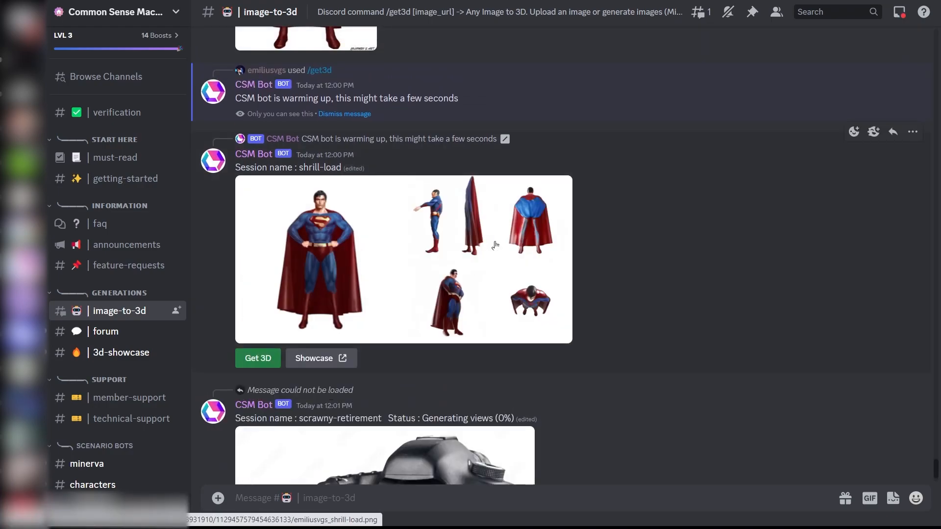
- View the generated Superman views enlarged and request the 3D model for the shrill-load session
{"action": "left_click", "coordinate": [495, 245]}
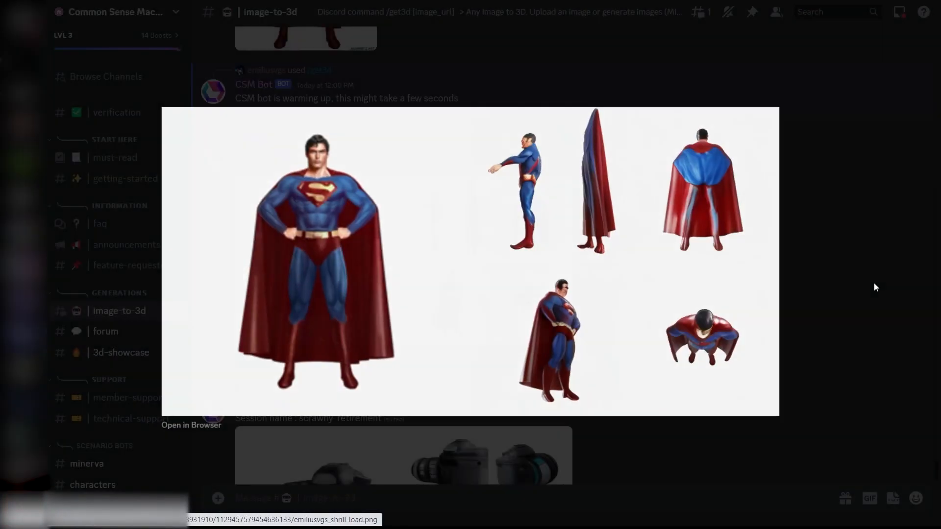
{"action": "left_click", "coordinate": [874, 283]}
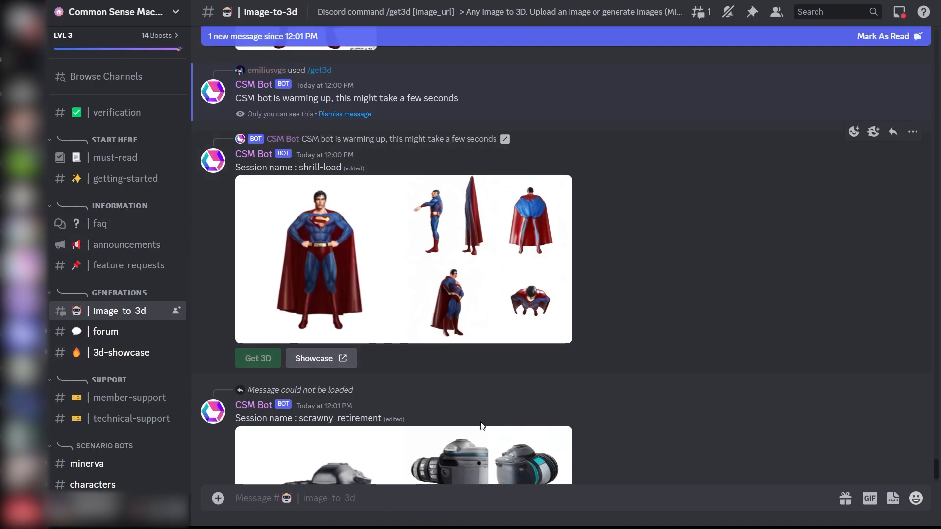
{"action": "scroll", "coordinate": [482, 426], "scroll_direction": "down", "scroll_amount": 5}
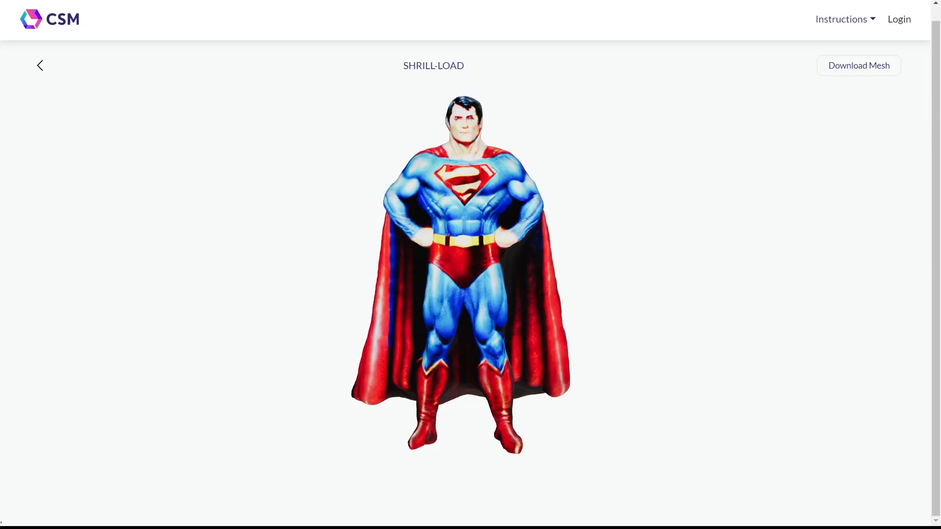
- Examine the shrill-load Superman model on its CSM showcase page from the front, the back and close up
{"action": "left_click_drag", "start_coordinate": [657, 341], "coordinate": [522, 337]}
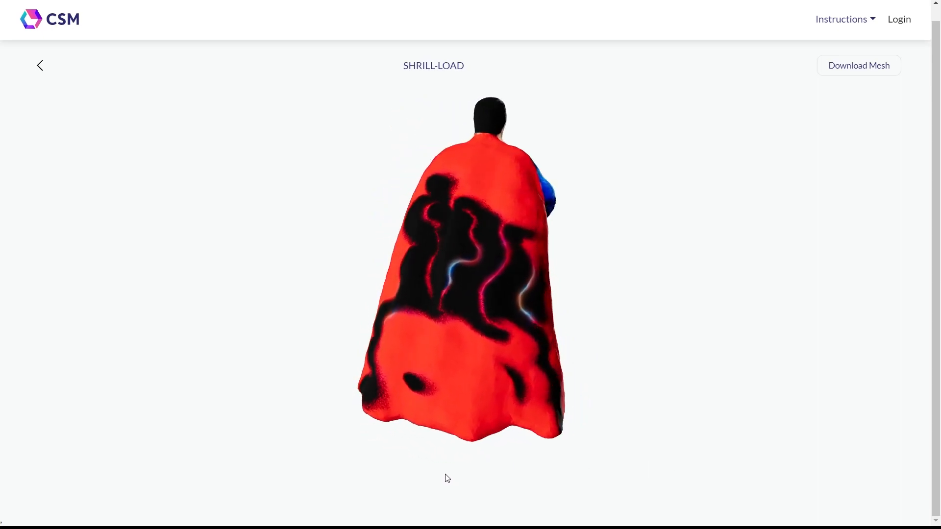
{"action": "left_click_drag", "start_coordinate": [298, 458], "coordinate": [315, 330]}
{"action": "left_click_drag", "start_coordinate": [326, 395], "coordinate": [238, 197]}
{"action": "scroll", "coordinate": [261, 244], "scroll_direction": "up", "scroll_amount": 4}
{"action": "right_click_drag", "start_coordinate": [239, 197], "coordinate": [311, 258]}
{"action": "scroll", "coordinate": [256, 237], "scroll_direction": "up", "scroll_amount": 1}
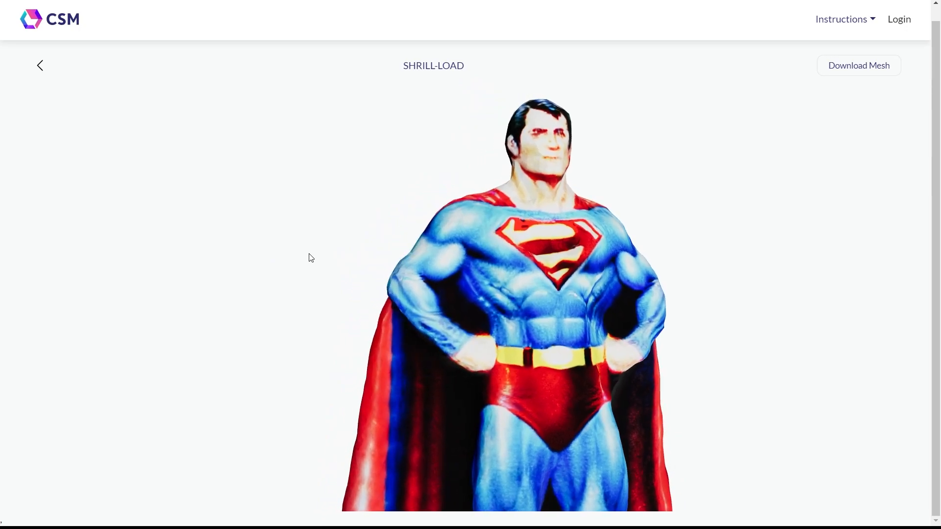
{"action": "left_click_drag", "start_coordinate": [308, 254], "coordinate": [351, 254]}
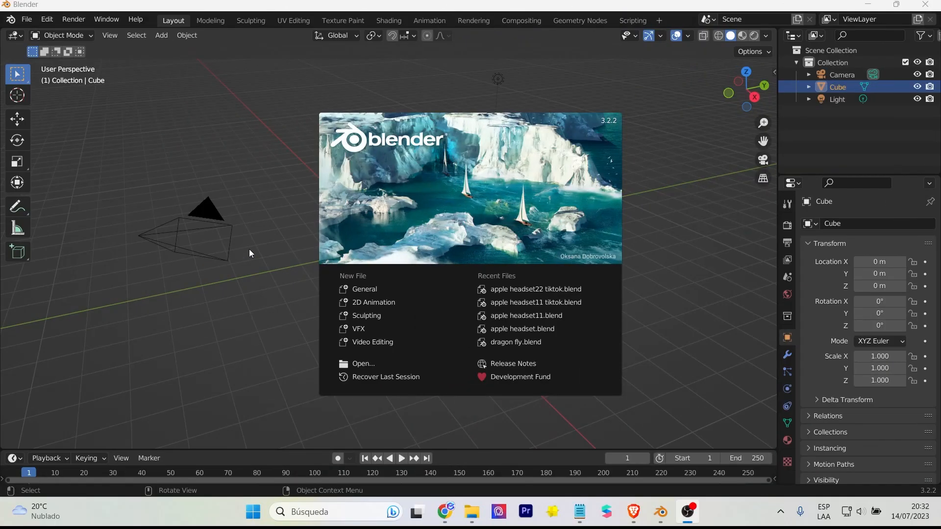
- Switch to Blender, delete the default cube and import super-man.glb with the glTF 2.0 importer
{"action": "left_click", "coordinate": [277, 211]}
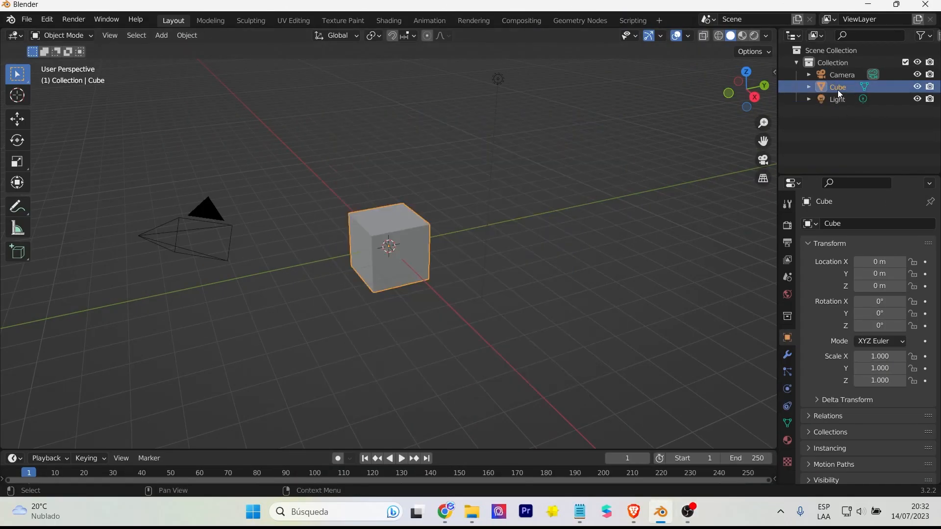
{"action": "key", "text": "Delete"}
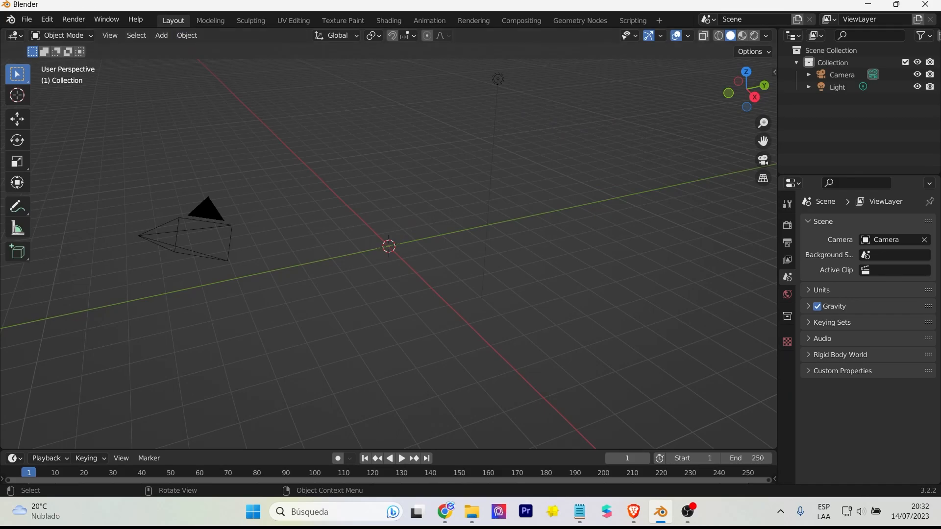
{"action": "left_click", "coordinate": [27, 19]}
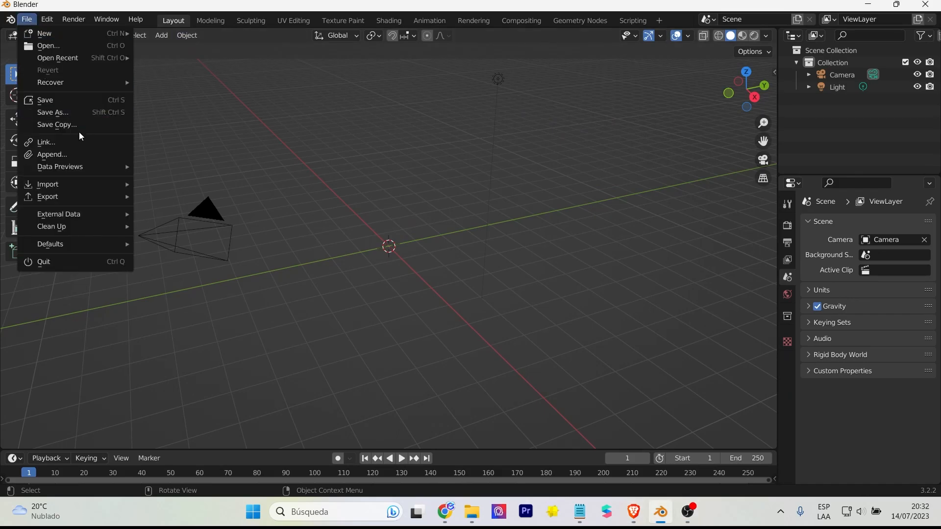
{"action": "mouse_move", "coordinate": [61, 187]}
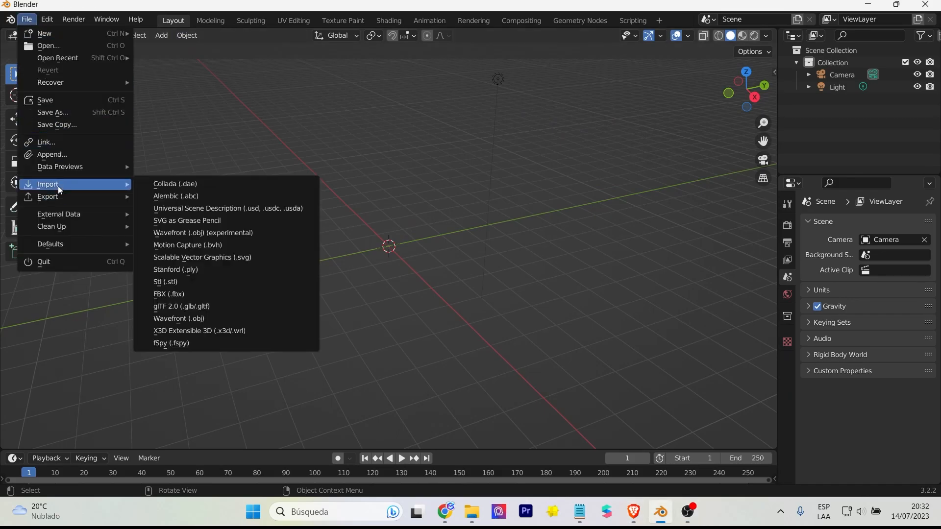
{"action": "left_click", "coordinate": [212, 306]}
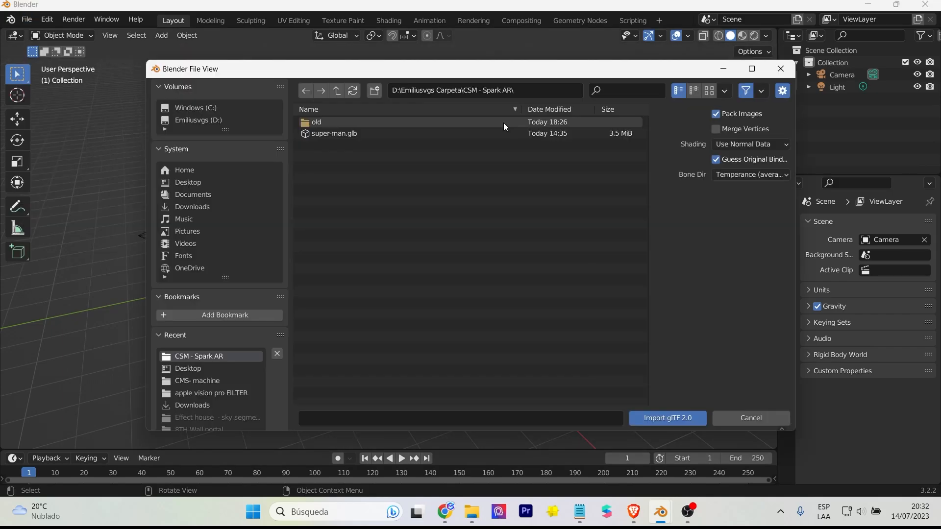
{"action": "left_click", "coordinate": [683, 418]}
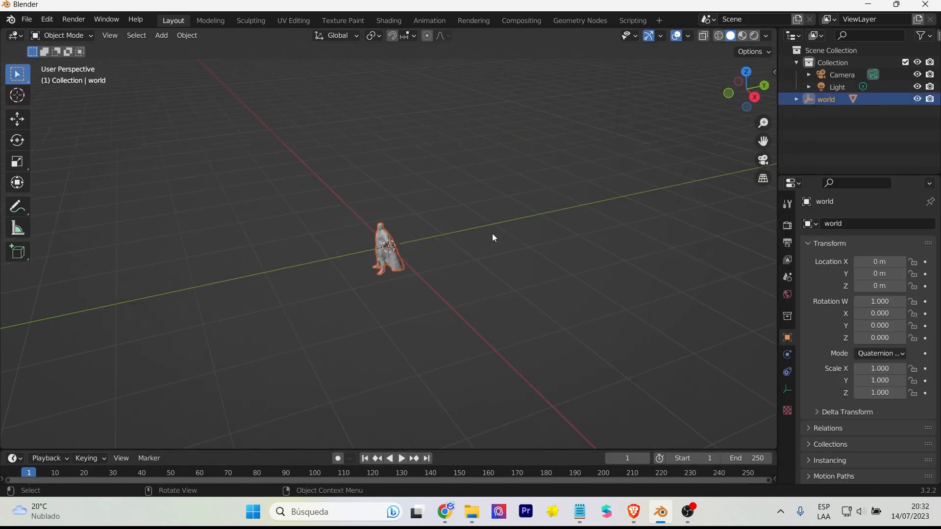
- Display the imported Superman in Material Preview shading and inspect its mesh and the back of the cape
{"action": "left_click", "coordinate": [744, 36]}
{"action": "scroll", "coordinate": [547, 151], "scroll_direction": "up", "scroll_amount": 3}
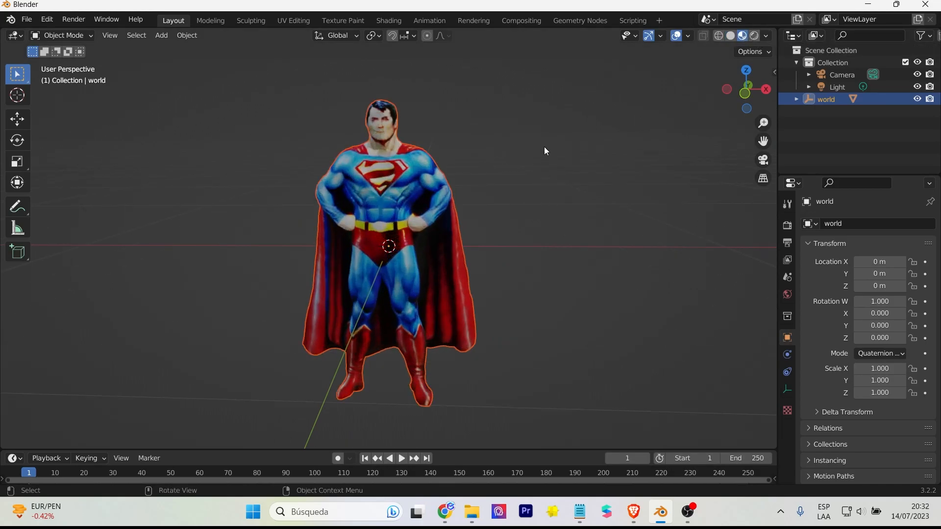
{"action": "left_click", "coordinate": [420, 182]}
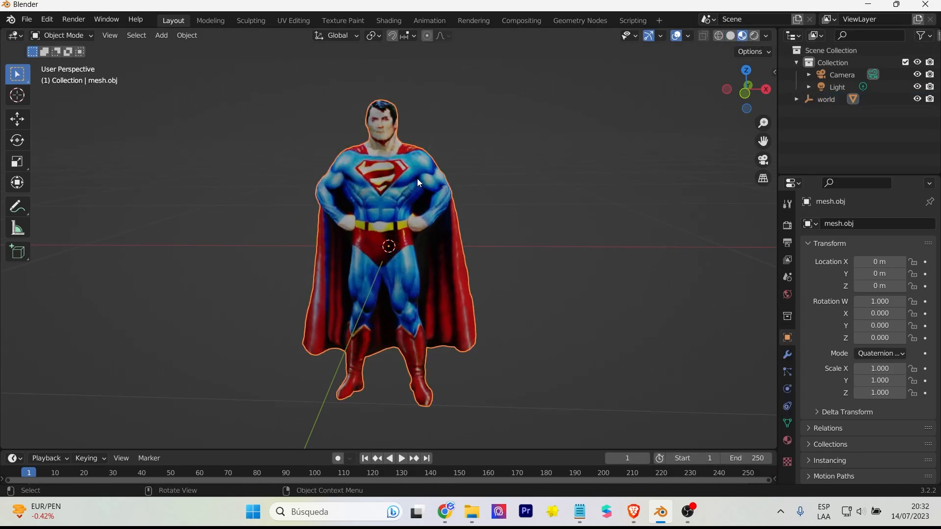
{"action": "key", "text": "Tab"}
{"action": "key", "text": "Tab"}
{"action": "middle_click_drag", "start_coordinate": [536, 208], "coordinate": [381, 187]}
{"action": "key", "text": "Tab"}
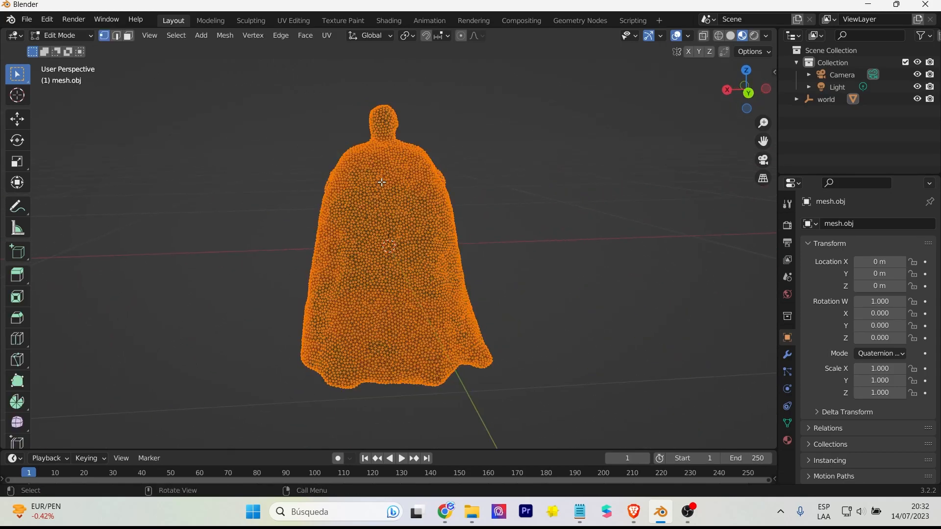
{"action": "key", "text": "Tab"}
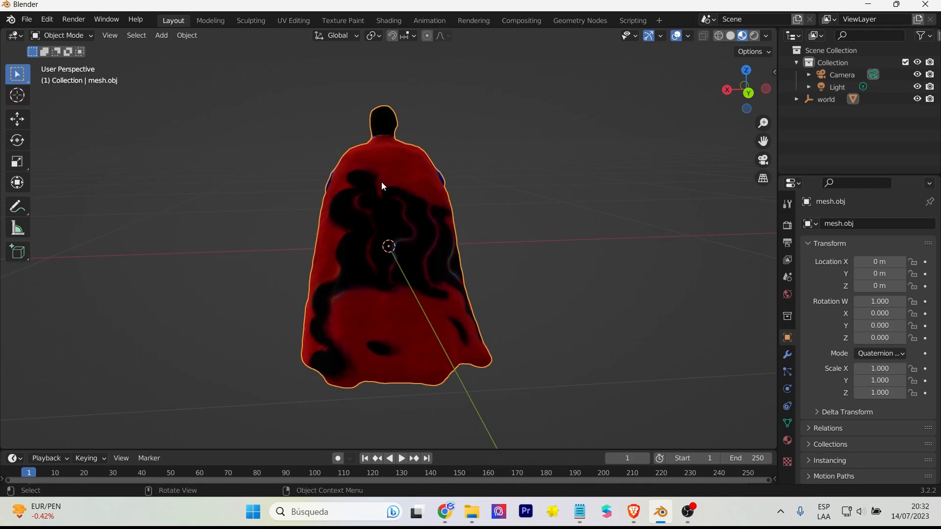
- Switch to the Texture Paint workspace and use the Clone brush to cover the upper black stains on the cape's back with red
{"action": "left_click", "coordinate": [342, 19]}
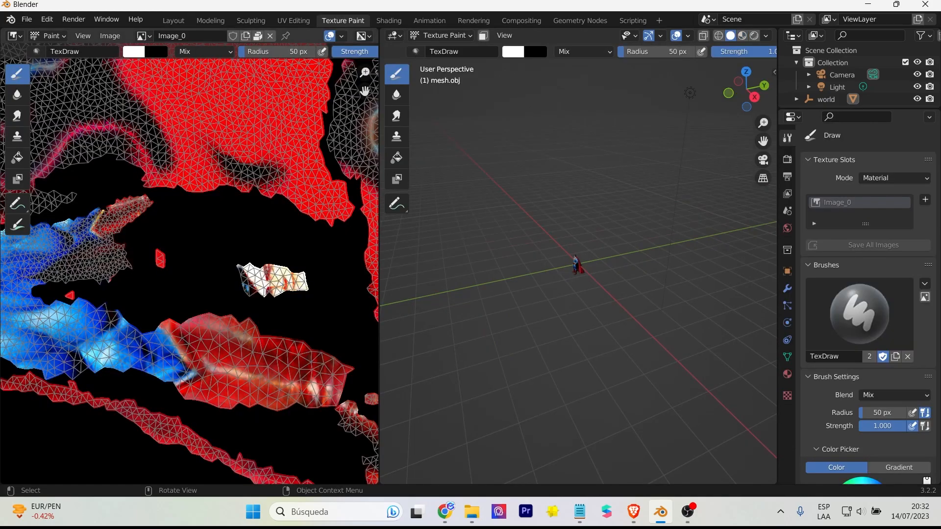
{"action": "scroll", "coordinate": [571, 239], "scroll_direction": "up", "scroll_amount": 16}
{"action": "middle_click_drag", "start_coordinate": [662, 232], "coordinate": [558, 210]}
{"action": "scroll", "coordinate": [622, 180], "scroll_direction": "up", "scroll_amount": 1}
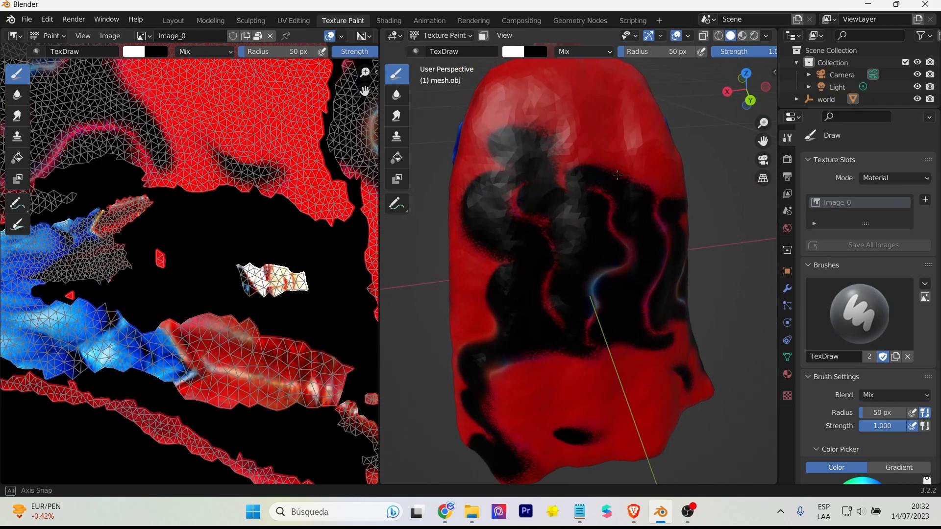
{"action": "left_click", "coordinate": [397, 136]}
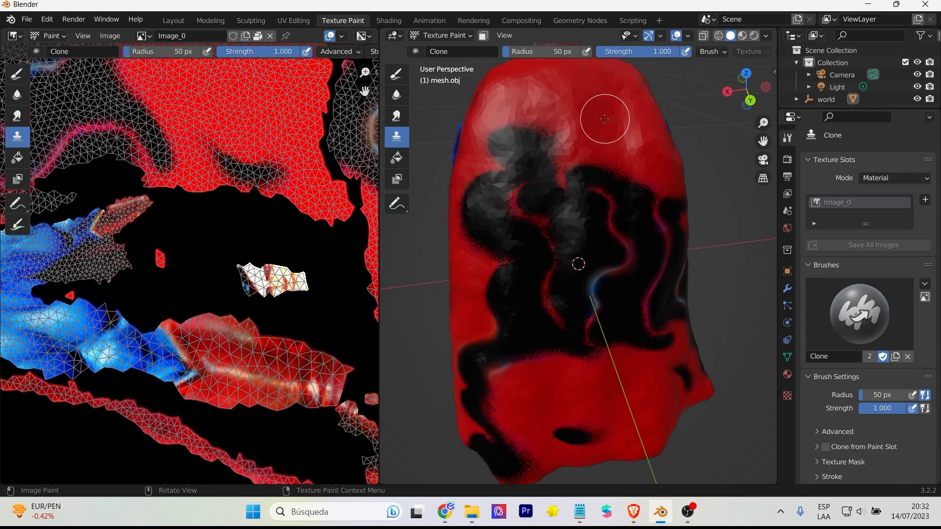
{"action": "left_click", "coordinate": [551, 132]}
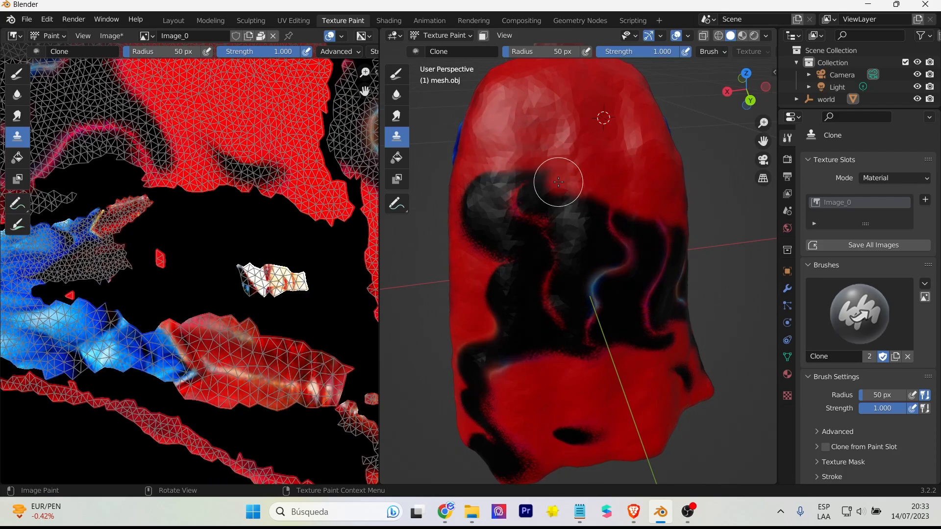
- Enlarge the Clone brush radius to 88 px and paint sampled clean red over the black patches across the middle of the cape's back
{"action": "mouse_move", "coordinate": [677, 235]}
{"action": "middle_mouse_down"}
{"action": "mouse_move", "coordinate": [697, 227]}
{"action": "mouse_move", "coordinate": [599, 228]}
{"action": "middle_mouse_up"}
{"action": "middle_click_drag", "start_coordinate": [615, 355], "coordinate": [706, 353]}
{"action": "left_click_drag", "start_coordinate": [524, 51], "coordinate": [541, 79]}
{"action": "scroll", "coordinate": [591, 153], "scroll_direction": "up", "scroll_amount": 1}
{"action": "left_click", "coordinate": [596, 122], "text": "ctrl"}
{"action": "left_click_drag", "start_coordinate": [542, 240], "coordinate": [558, 254]}
{"action": "middle_click_drag", "start_coordinate": [557, 255], "coordinate": [567, 230]}
{"action": "mouse_move", "coordinate": [568, 275]}
{"action": "left_mouse_down"}
{"action": "mouse_move", "coordinate": [577, 304]}
{"action": "mouse_move", "coordinate": [624, 296]}
{"action": "mouse_move", "coordinate": [654, 324]}
{"action": "left_mouse_up"}
{"action": "left_click_drag", "start_coordinate": [539, 52], "coordinate": [533, 51]}
{"action": "left_click", "coordinate": [593, 177], "text": "ctrl"}
{"action": "mouse_move", "coordinate": [607, 243]}
{"action": "left_mouse_down"}
{"action": "mouse_move", "coordinate": [654, 248]}
{"action": "mouse_move", "coordinate": [515, 242]}
{"action": "left_mouse_up"}
{"action": "left_click_drag", "start_coordinate": [539, 51], "coordinate": [534, 51]}
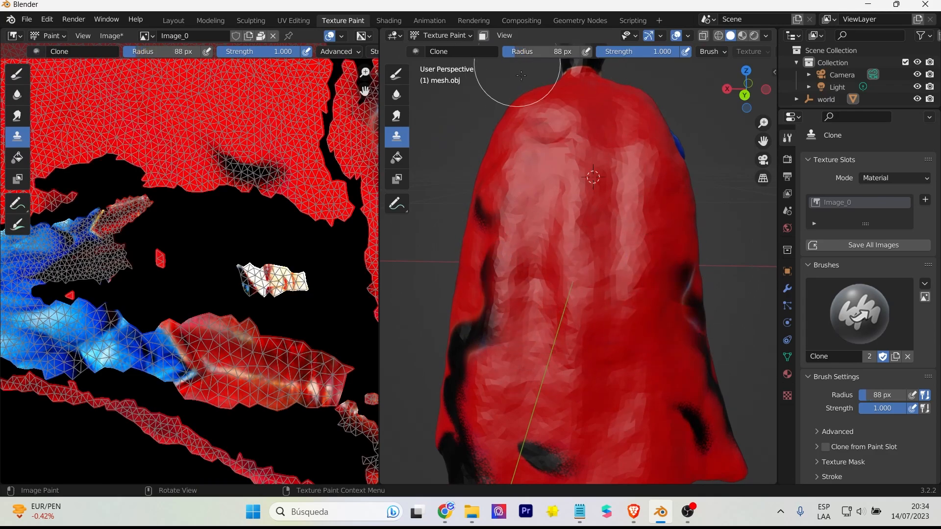
- Clone red over the black stains along the cape's left edge and near the middle of its lower hem
{"action": "scroll", "coordinate": [459, 206], "scroll_direction": "up", "scroll_amount": 2}
{"action": "left_click_drag", "start_coordinate": [450, 185], "coordinate": [447, 353]}
{"action": "middle_click_drag", "start_coordinate": [453, 314], "coordinate": [492, 294]}
{"action": "scroll", "coordinate": [444, 211], "scroll_direction": "down", "scroll_amount": 2}
{"action": "scroll", "coordinate": [517, 409], "scroll_direction": "down", "scroll_amount": 3}
{"action": "middle_click_drag", "start_coordinate": [554, 324], "coordinate": [538, 317]}
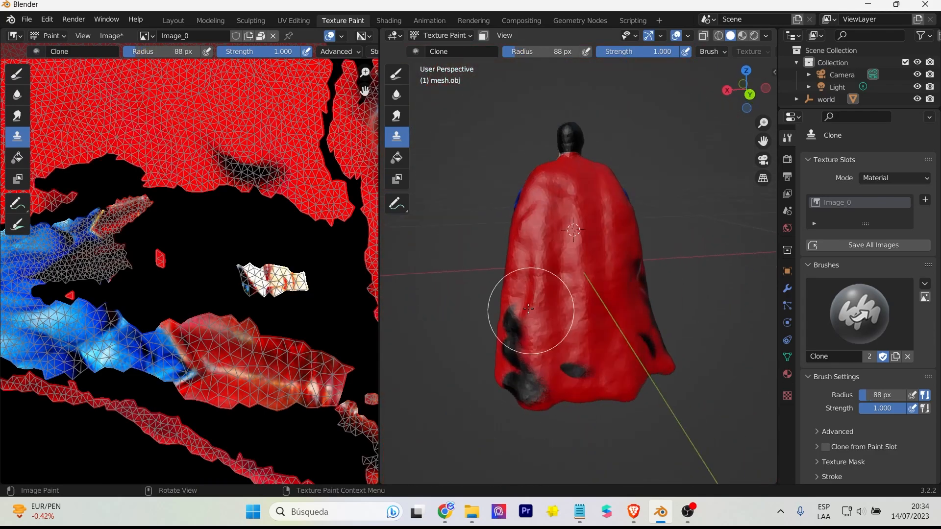
{"action": "scroll", "coordinate": [538, 318], "scroll_direction": "up", "scroll_amount": 2}
{"action": "left_click_drag", "start_coordinate": [572, 417], "coordinate": [586, 416]}
- Clone red over the remaining black stains on the cape's right side, lower corners and hem
{"action": "scroll", "coordinate": [587, 417], "scroll_direction": "down", "scroll_amount": 3}
{"action": "mouse_move", "coordinate": [573, 321]}
{"action": "middle_mouse_down"}
{"action": "mouse_move", "coordinate": [570, 304]}
{"action": "mouse_move", "coordinate": [488, 294]}
{"action": "middle_mouse_up"}
{"action": "scroll", "coordinate": [570, 304], "scroll_direction": "up", "scroll_amount": 4}
{"action": "mouse_move", "coordinate": [649, 269]}
{"action": "left_mouse_down"}
{"action": "mouse_move", "coordinate": [638, 269]}
{"action": "mouse_move", "coordinate": [714, 382]}
{"action": "mouse_move", "coordinate": [712, 436]}
{"action": "mouse_move", "coordinate": [665, 383]}
{"action": "left_mouse_up"}
{"action": "scroll", "coordinate": [665, 382], "scroll_direction": "down", "scroll_amount": 3}
{"action": "left_click_drag", "start_coordinate": [596, 368], "coordinate": [617, 413]}
{"action": "scroll", "coordinate": [617, 413], "scroll_direction": "up", "scroll_amount": 2}
{"action": "mouse_move", "coordinate": [696, 420]}
{"action": "middle_mouse_down"}
{"action": "mouse_move", "coordinate": [588, 345]}
{"action": "mouse_move", "coordinate": [544, 327]}
{"action": "middle_mouse_up"}
{"action": "mouse_move", "coordinate": [543, 327]}
{"action": "left_mouse_down"}
{"action": "mouse_move", "coordinate": [599, 362]}
{"action": "mouse_move", "coordinate": [517, 395]}
{"action": "mouse_move", "coordinate": [571, 419]}
{"action": "mouse_move", "coordinate": [538, 414]}
{"action": "mouse_move", "coordinate": [504, 436]}
{"action": "left_mouse_up"}
{"action": "scroll", "coordinate": [564, 418], "scroll_direction": "down", "scroll_amount": 1}
{"action": "mouse_move", "coordinate": [500, 402]}
{"action": "middle_mouse_down"}
{"action": "mouse_move", "coordinate": [494, 431]}
{"action": "mouse_move", "coordinate": [497, 422]}
{"action": "middle_mouse_up"}
{"action": "scroll", "coordinate": [528, 316], "scroll_direction": "up", "scroll_amount": 3}
{"action": "left_click_drag", "start_coordinate": [592, 161], "coordinate": [588, 260]}
{"action": "middle_click_drag", "start_coordinate": [442, 260], "coordinate": [545, 255]}
{"action": "scroll", "coordinate": [545, 255], "scroll_direction": "down", "scroll_amount": 3}
{"action": "mouse_move", "coordinate": [545, 349]}
{"action": "left_mouse_down"}
{"action": "mouse_move", "coordinate": [506, 384]}
{"action": "mouse_move", "coordinate": [602, 452]}
{"action": "left_mouse_up"}
{"action": "middle_click_drag", "start_coordinate": [599, 468], "coordinate": [591, 454]}
{"action": "mouse_move", "coordinate": [590, 454]}
{"action": "left_mouse_down"}
{"action": "mouse_move", "coordinate": [510, 466]}
{"action": "mouse_move", "coordinate": [540, 473]}
{"action": "left_mouse_up"}
{"action": "scroll", "coordinate": [586, 370], "scroll_direction": "down", "scroll_amount": 1}
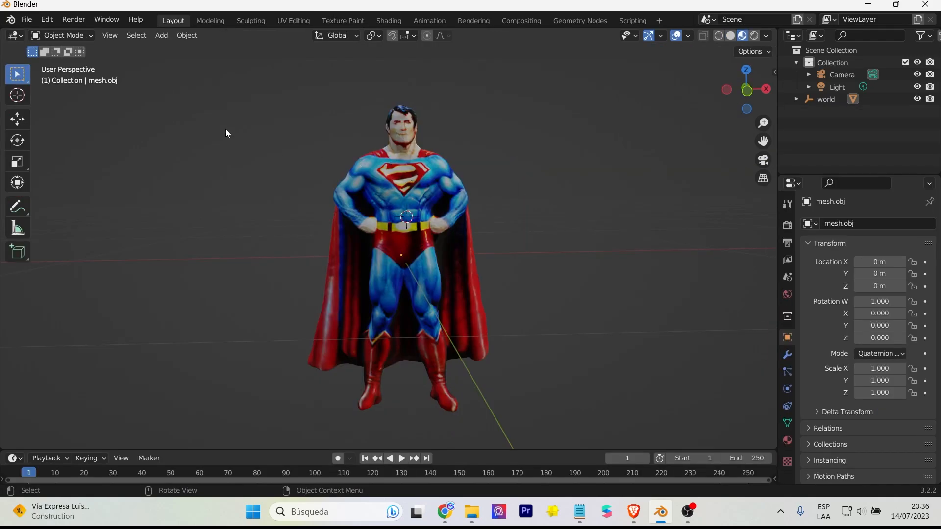
- Save the scene as superman1.blend and export the repaired model in glTF Binary format as superman1.glb
{"action": "left_click", "coordinate": [27, 20]}
{"action": "mouse_move", "coordinate": [84, 198]}
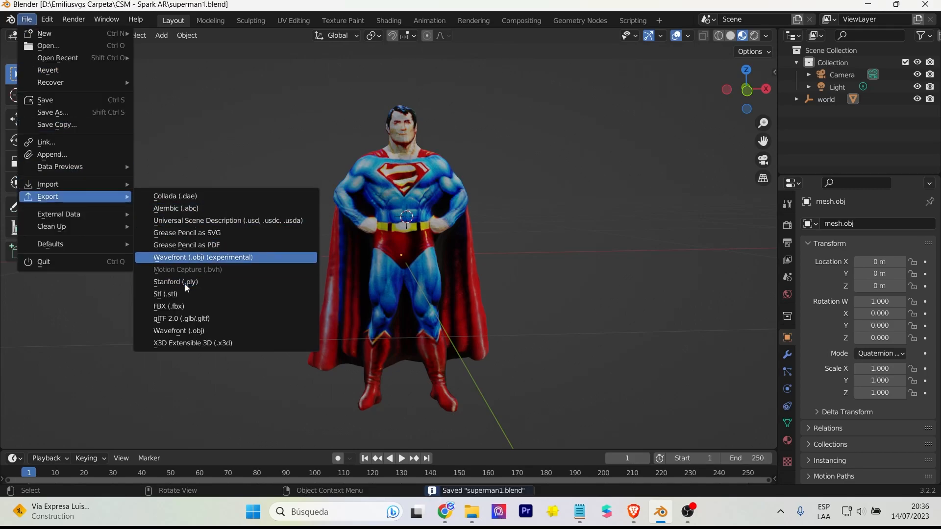
{"action": "left_click", "coordinate": [202, 319]}
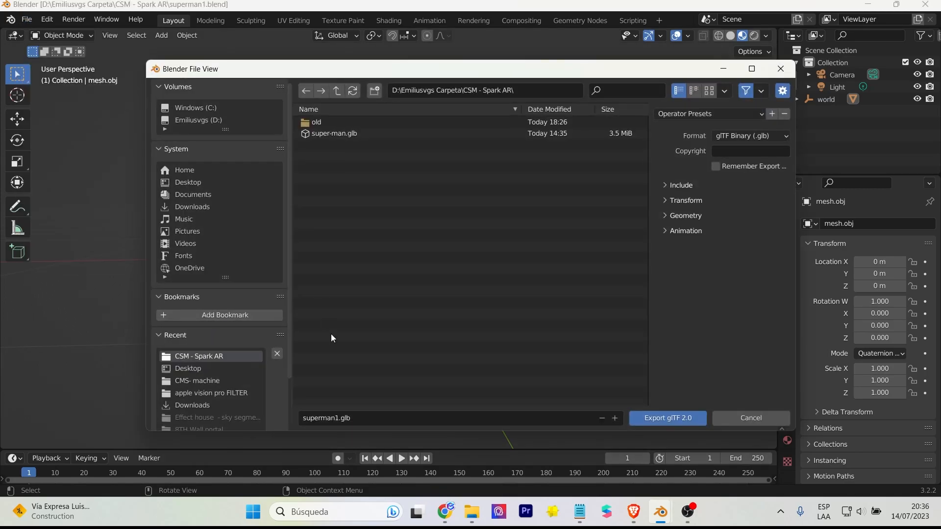
{"action": "left_click", "coordinate": [655, 419]}
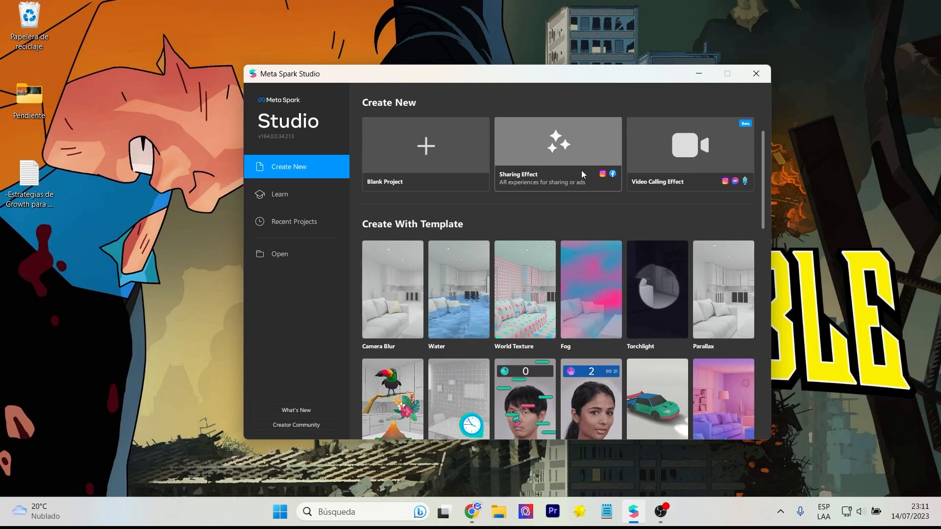
- Create a new project from the World Object template and maximize its window
{"action": "scroll", "coordinate": [587, 260], "scroll_direction": "down", "scroll_amount": 5}
{"action": "scroll", "coordinate": [587, 259], "scroll_direction": "down", "scroll_amount": 3}
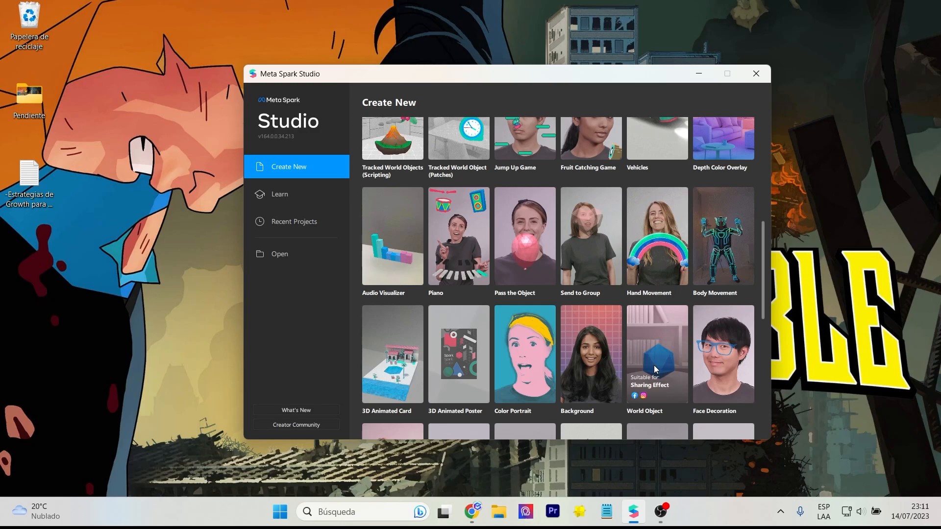
{"action": "left_click", "coordinate": [655, 370]}
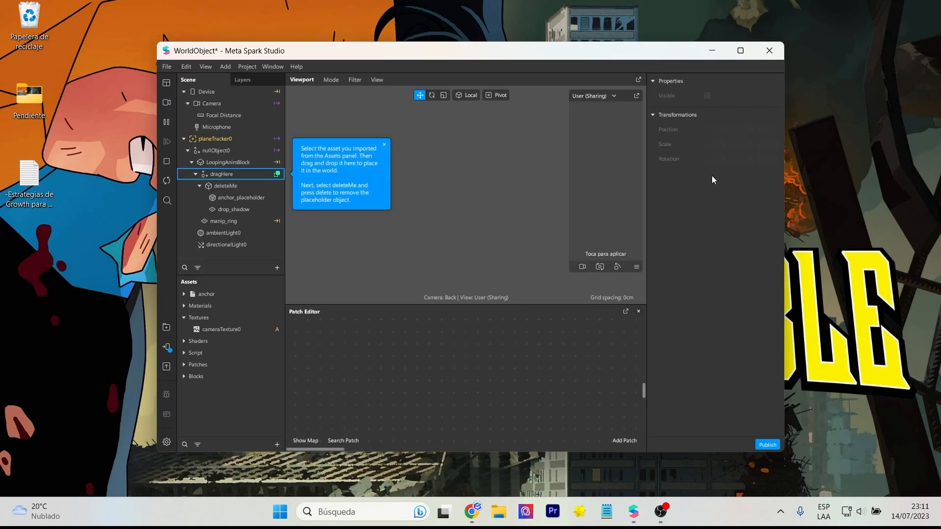
{"action": "left_click", "coordinate": [738, 52]}
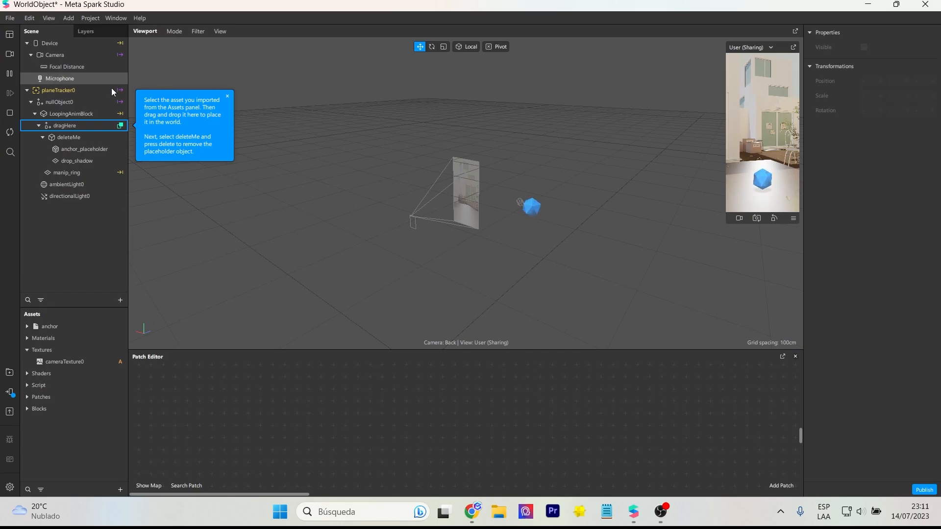
- Turn off spinning for LoopingAnimBlock and dismiss the template's placement hint
{"action": "left_click", "coordinate": [75, 111]}
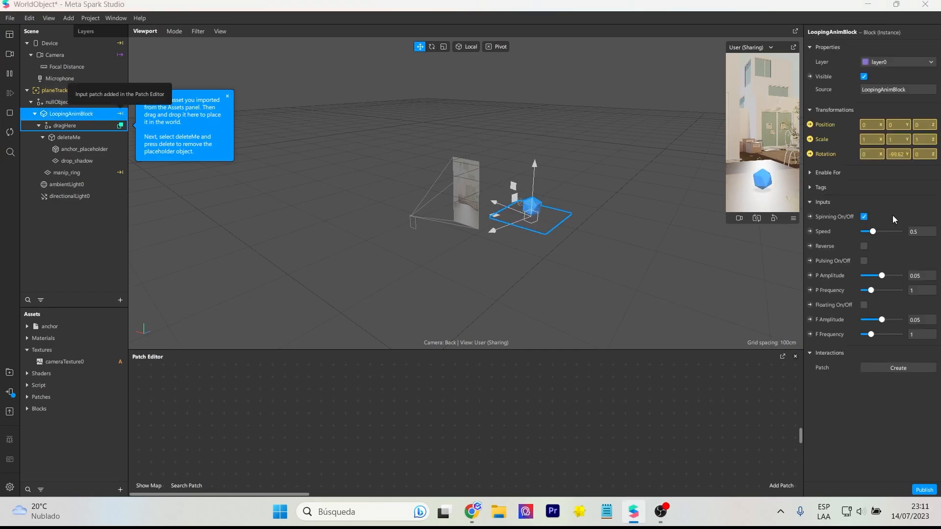
{"action": "left_click", "coordinate": [864, 217]}
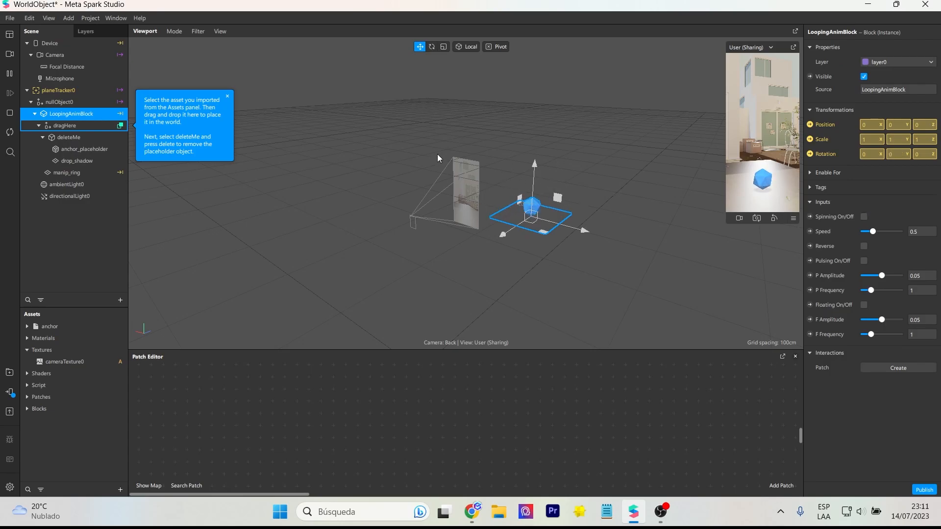
{"action": "left_click", "coordinate": [227, 98]}
{"action": "scroll", "coordinate": [540, 267], "scroll_direction": "up", "scroll_amount": 4}
{"action": "middle_click_drag", "start_coordinate": [540, 266], "coordinate": [514, 260]}
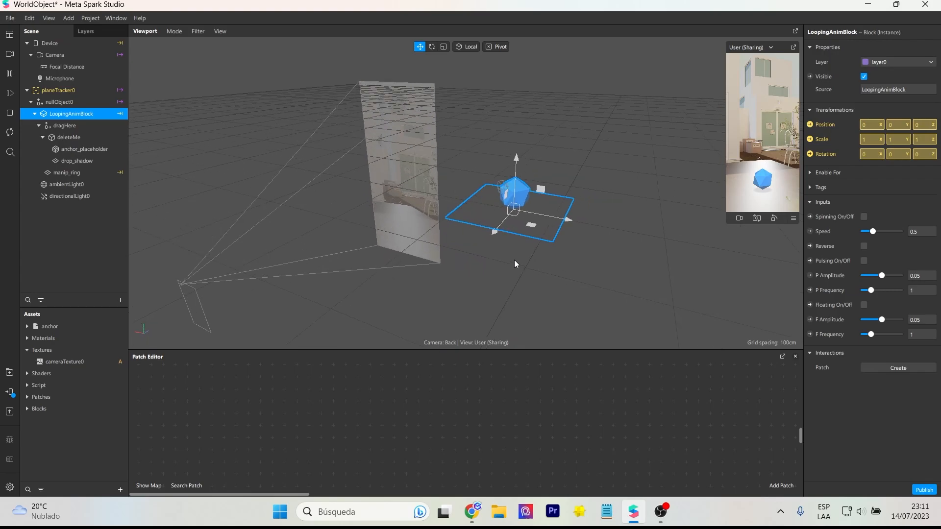
- Import the superman1 model, place it under dragHere and delete the deleteMe placeholder object
{"action": "key", "text": "super+e"}
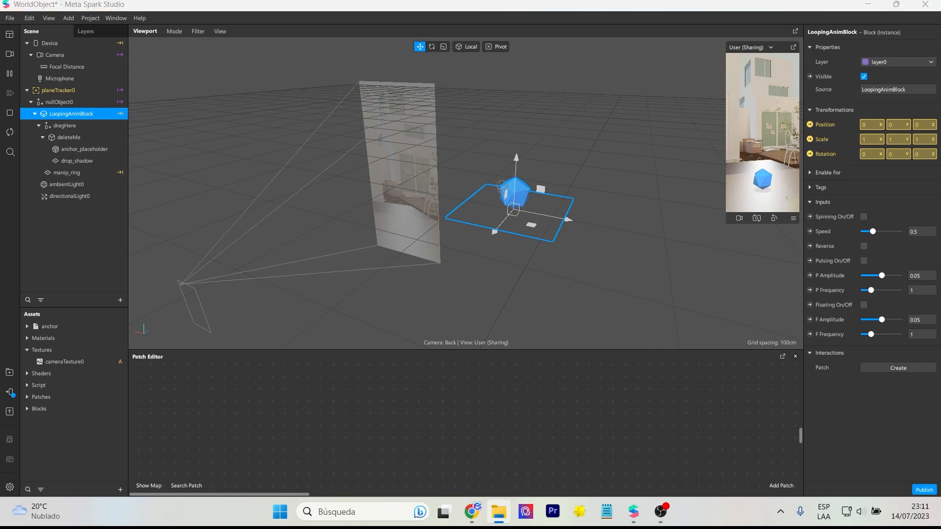
{"action": "left_click_drag", "start_coordinate": [0, 387], "coordinate": [69, 426]}
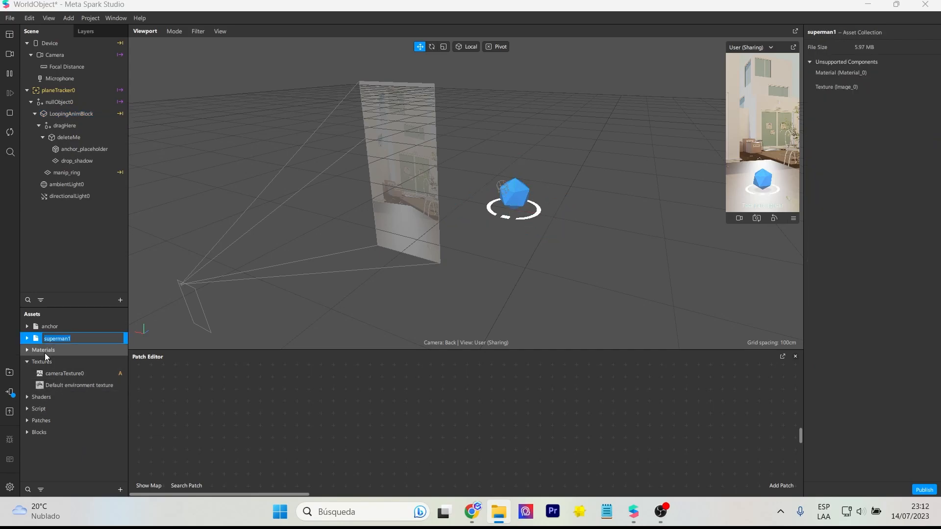
{"action": "left_click_drag", "start_coordinate": [39, 342], "coordinate": [79, 126]}
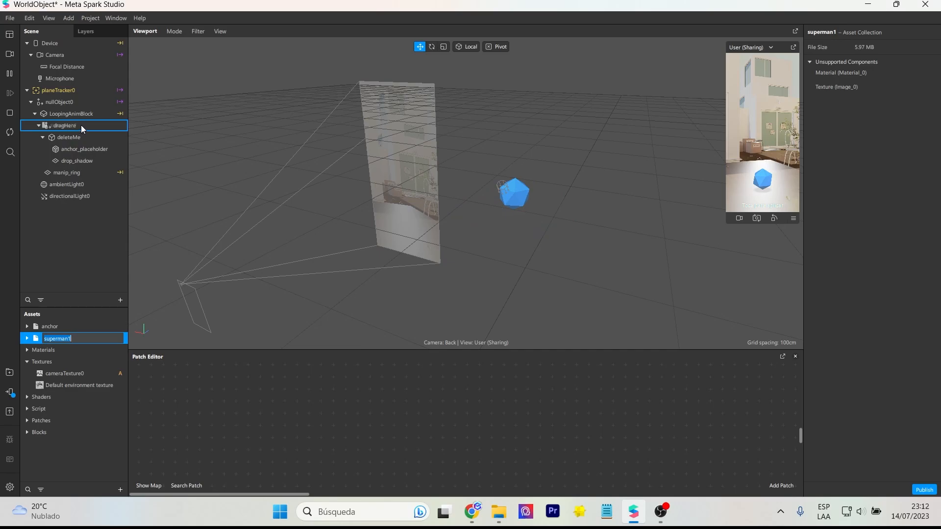
{"action": "left_click", "coordinate": [91, 132]}
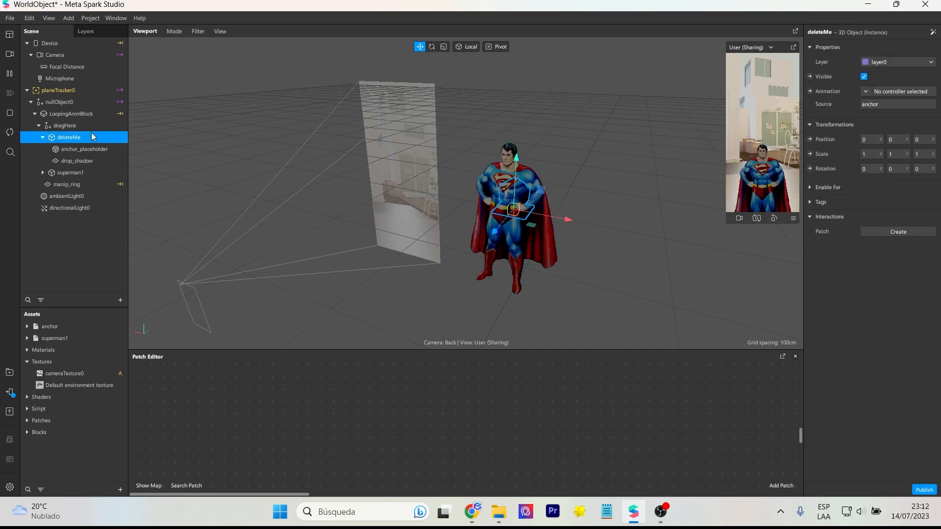
{"action": "key", "text": "Delete"}
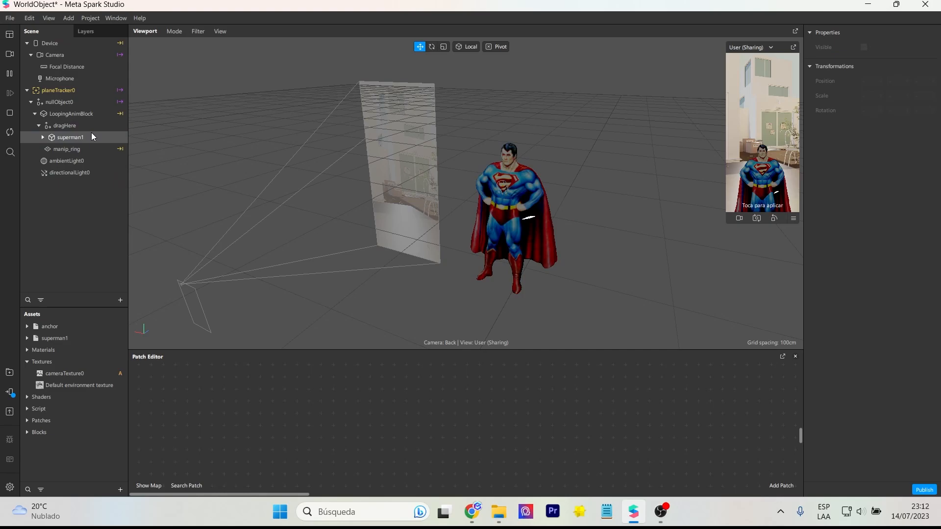
- Move superman1 up and back from the camera, to about 0.446 in Y and -0.522 in Z
{"action": "left_click", "coordinate": [84, 136]}
{"action": "left_click_drag", "start_coordinate": [519, 161], "coordinate": [512, 91]}
{"action": "scroll", "coordinate": [521, 118], "scroll_direction": "down", "scroll_amount": 2}
{"action": "left_click_drag", "start_coordinate": [491, 157], "coordinate": [518, 137]}
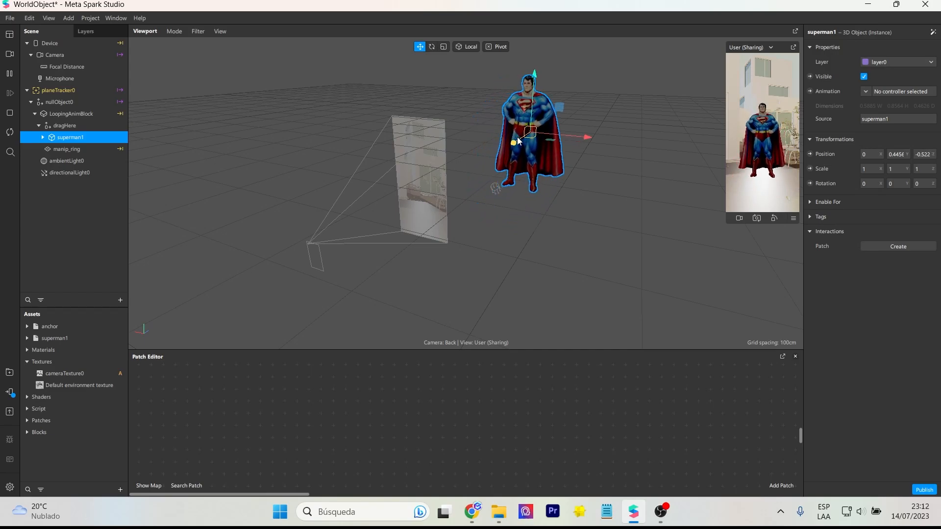
- Show the patch map, bring the template's patches into view and add the Float animation to superman1
{"action": "left_click", "coordinate": [151, 485]}
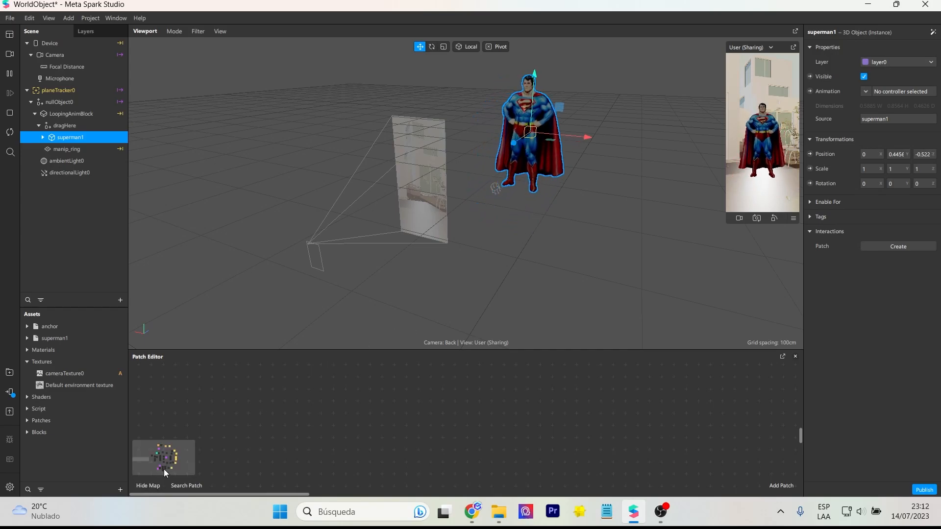
{"action": "left_click", "coordinate": [168, 466]}
{"action": "scroll", "coordinate": [326, 424], "scroll_direction": "down", "scroll_amount": 5}
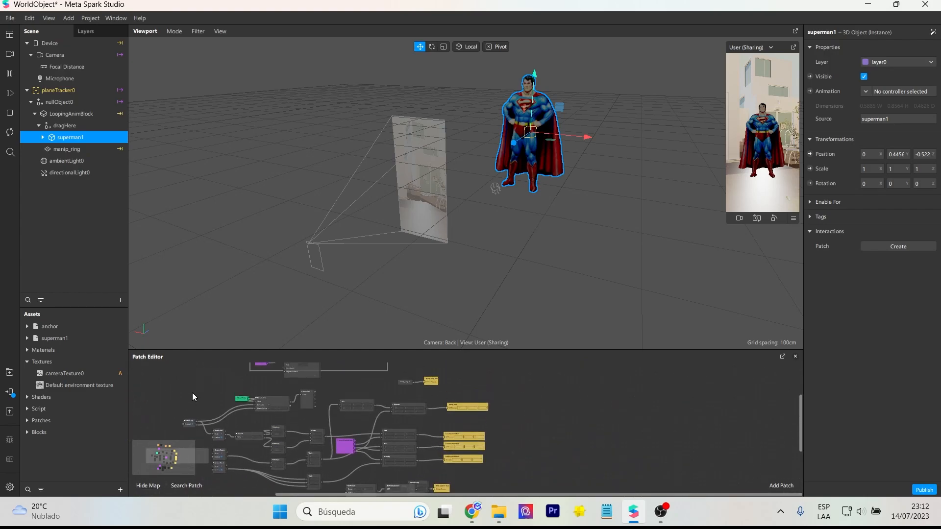
{"action": "scroll", "coordinate": [193, 393], "scroll_direction": "up", "scroll_amount": 5}
{"action": "middle_click_drag", "start_coordinate": [255, 400], "coordinate": [361, 413]}
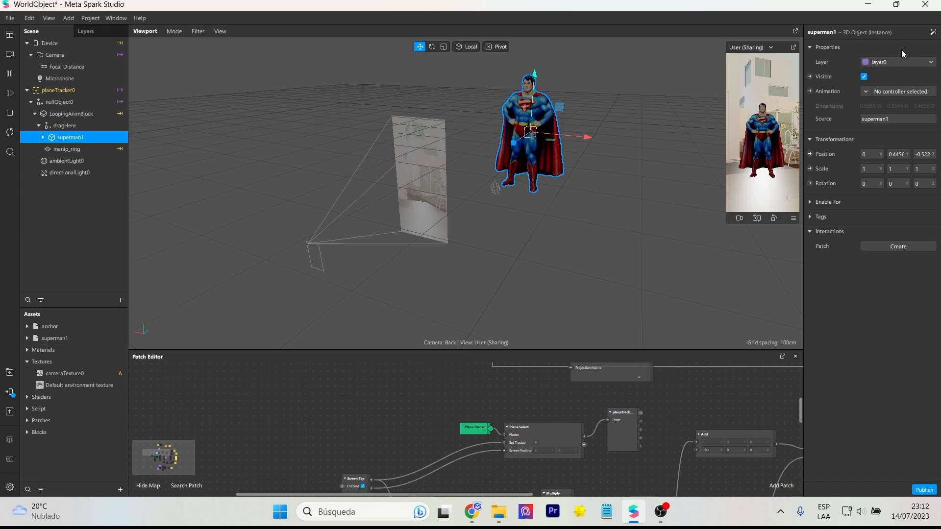
{"action": "left_click", "coordinate": [932, 32]}
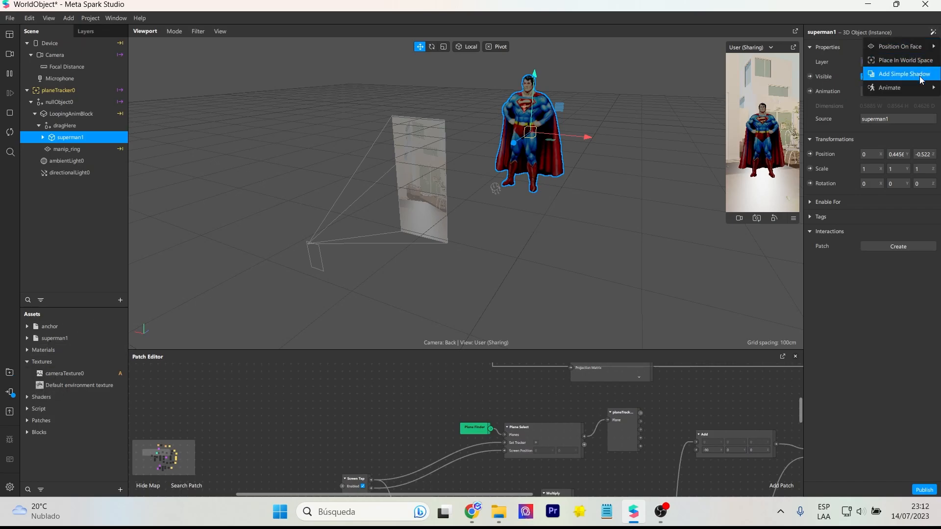
{"action": "mouse_move", "coordinate": [918, 88]}
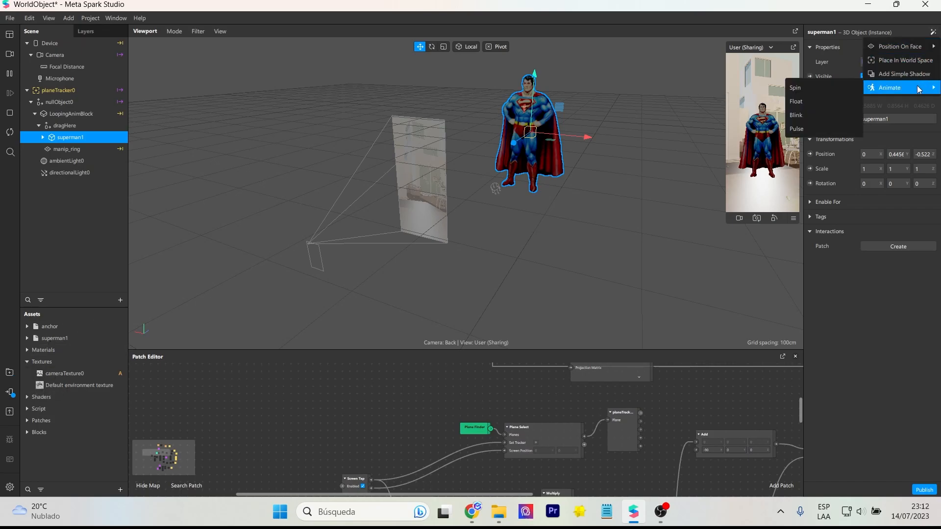
{"action": "left_click", "coordinate": [813, 100]}
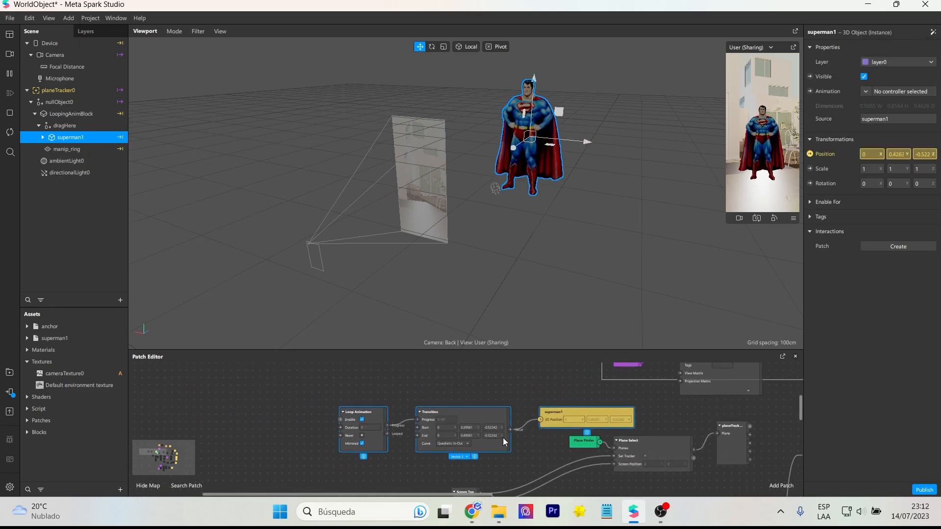
- Move superman1's animation patches to an empty area of the graph, clear of the Plane Finder patches
{"action": "scroll", "coordinate": [375, 398], "scroll_direction": "right", "scroll_amount": 1}
{"action": "left_click_drag", "start_coordinate": [399, 399], "coordinate": [294, 390]}
{"action": "scroll", "coordinate": [258, 391], "scroll_direction": "up", "scroll_amount": 3}
{"action": "middle_click_drag", "start_coordinate": [282, 402], "coordinate": [283, 375]}
{"action": "left_click_drag", "start_coordinate": [281, 437], "coordinate": [211, 408]}
{"action": "middle_click_drag", "start_coordinate": [253, 385], "coordinate": [378, 379]}
{"action": "scroll", "coordinate": [275, 427], "scroll_direction": "up", "scroll_amount": 2}
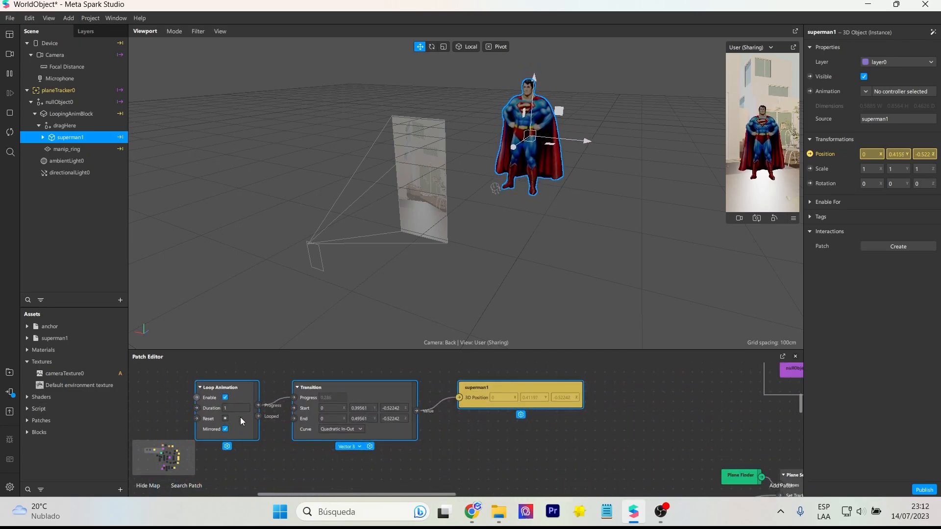
{"action": "scroll", "coordinate": [275, 430], "scroll_direction": "up", "scroll_amount": 1}
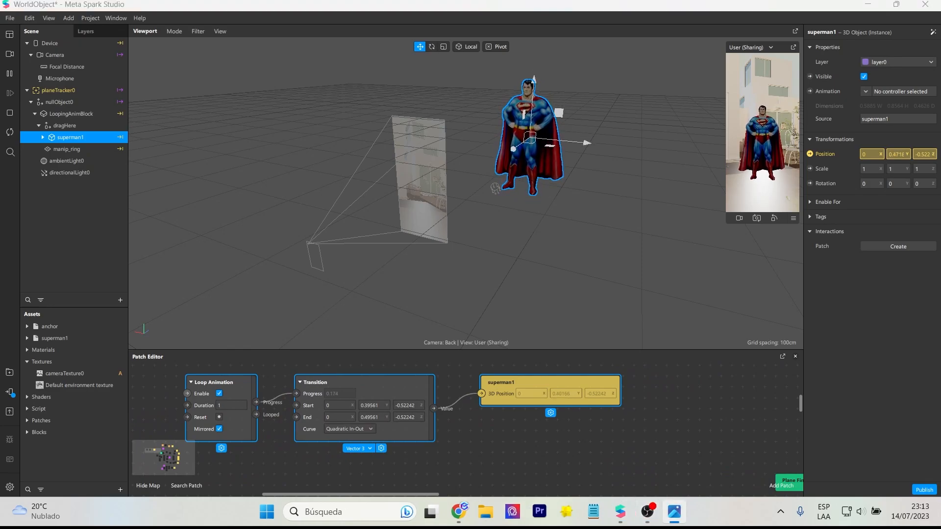
- Replace the Loop Animation patch with an Animation patch and connect its Progress output to the Transition's Progress input
{"action": "middle_click_drag", "start_coordinate": [167, 391], "coordinate": [303, 402]}
{"action": "left_click", "coordinate": [263, 411]}
{"action": "left_click", "coordinate": [342, 397]}
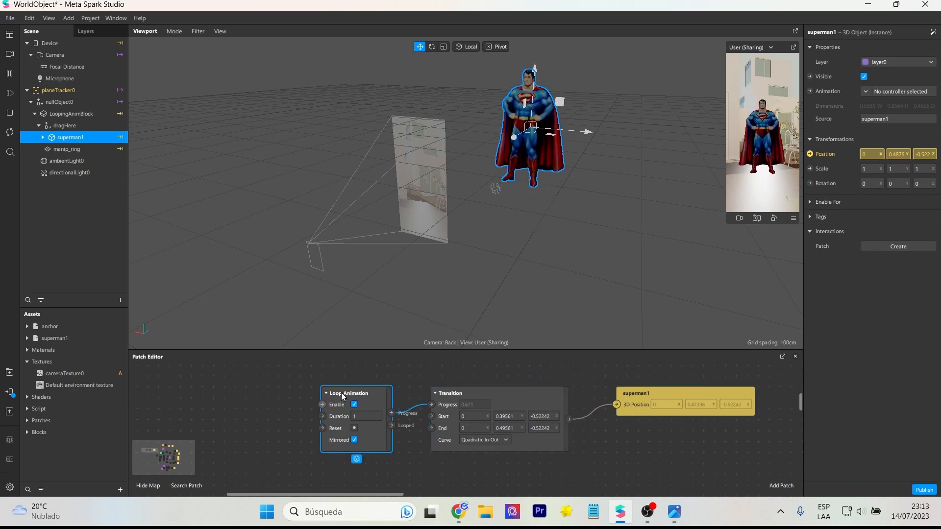
{"action": "key", "text": "Delete"}
{"action": "right_click", "coordinate": [323, 412]}
{"action": "type", "text": "anima"}
{"action": "key", "text": "Return"}
{"action": "left_click_drag", "start_coordinate": [350, 424], "coordinate": [335, 395]}
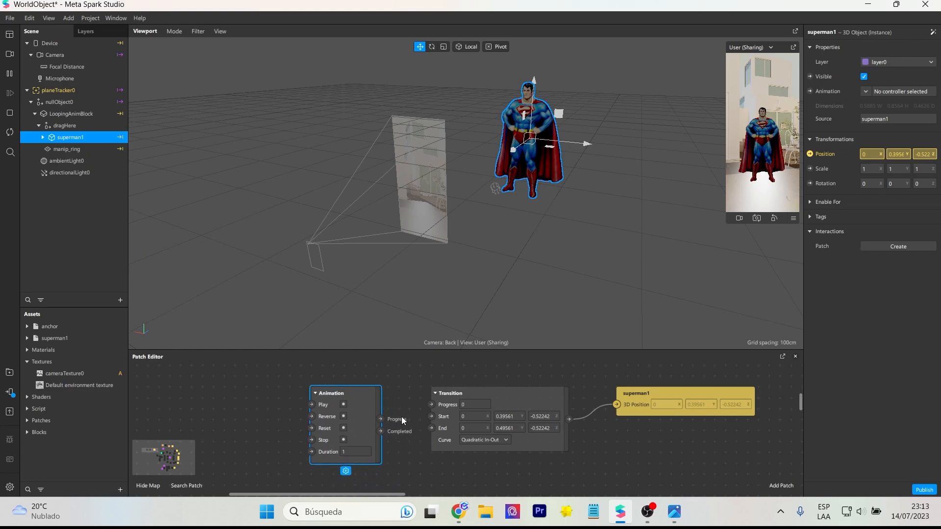
{"action": "left_click_drag", "start_coordinate": [381, 419], "coordinate": [431, 405]}
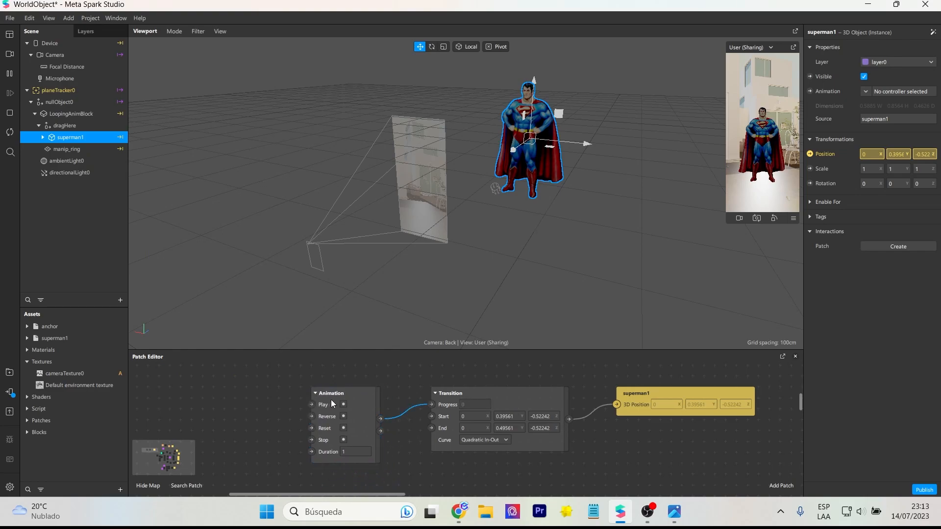
- Add a Screen Tap and Hold patch and connect it through a Pulse patch to the Animation's Play input
{"action": "left_click_drag", "start_coordinate": [370, 394], "coordinate": [379, 390]}
{"action": "double_click", "coordinate": [186, 398]}
{"action": "type", "text": "s"}
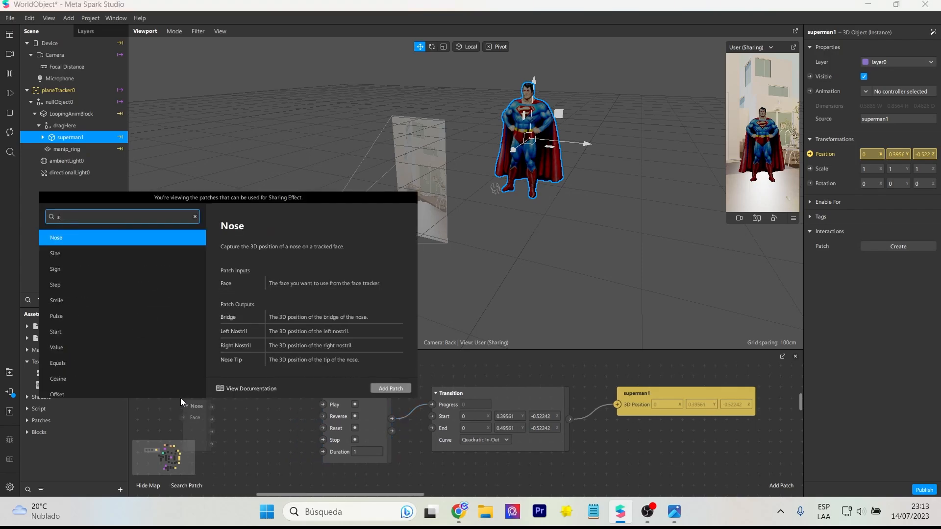
{"action": "type", "text": "cree"}
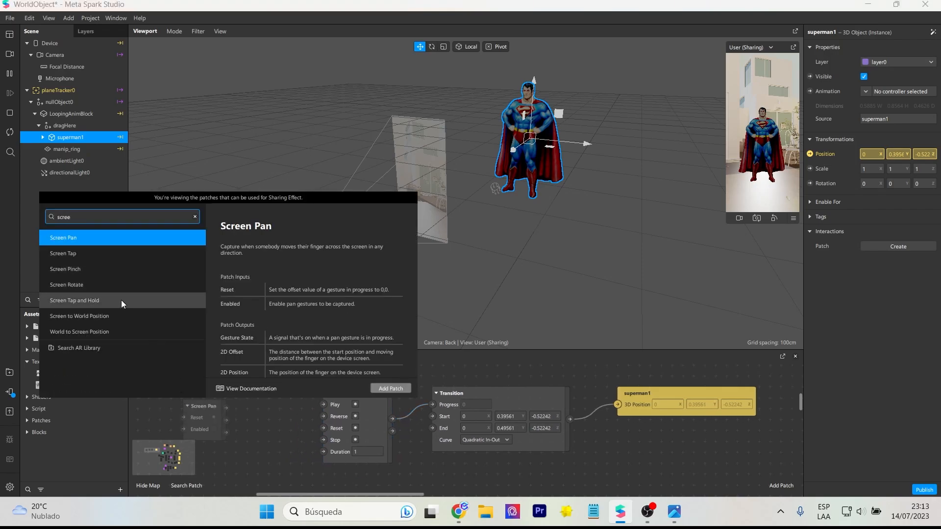
{"action": "left_click", "coordinate": [387, 389]}
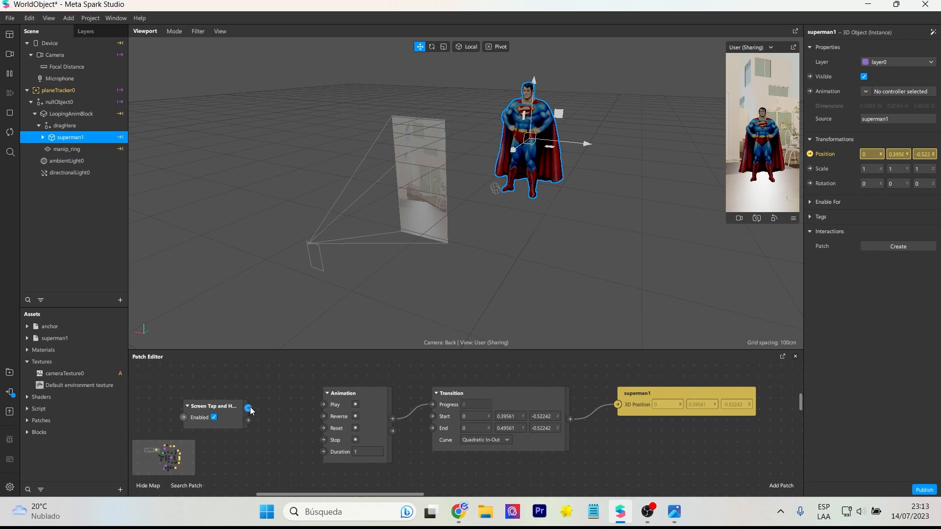
{"action": "left_click_drag", "start_coordinate": [248, 407], "coordinate": [278, 392]}
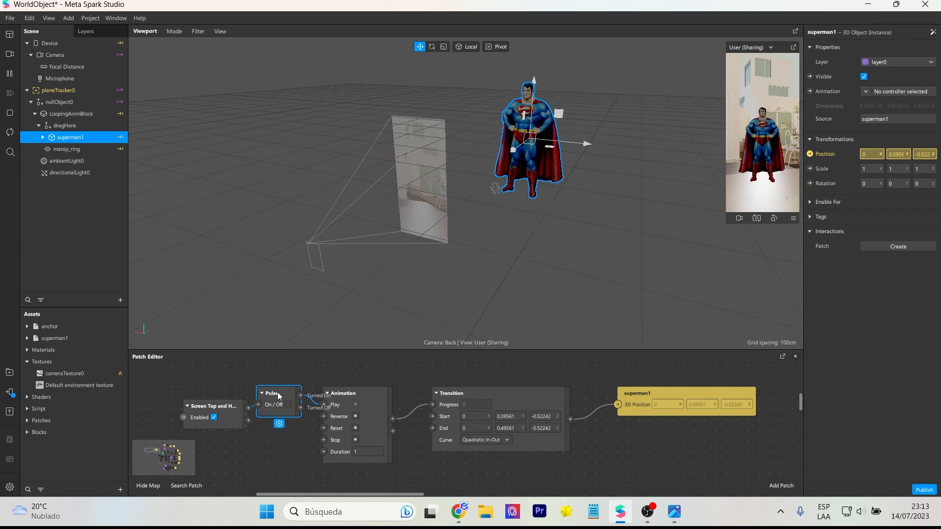
- Set the Transition's Start Y value to 4 and its End Y value to 1
{"action": "double_click", "coordinate": [510, 416]}
{"action": "type", "text": "4"}
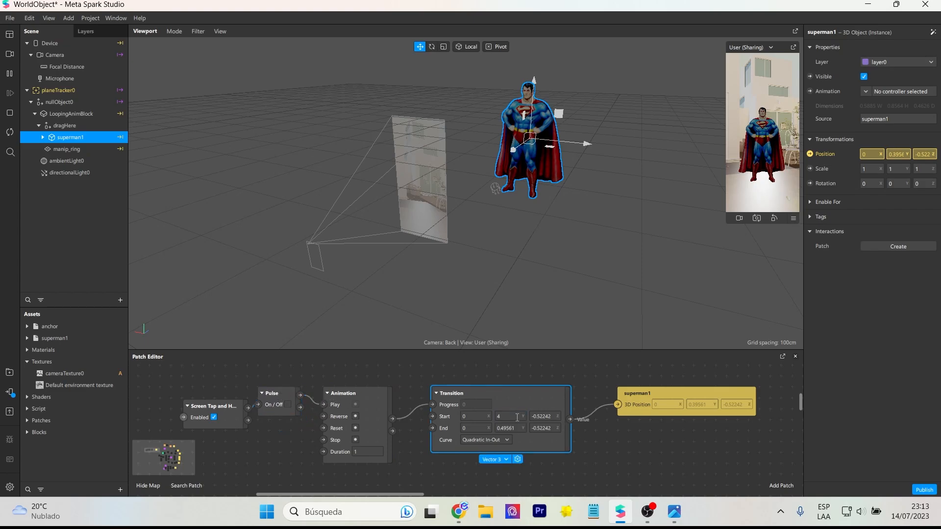
{"action": "key", "text": "Return"}
{"action": "double_click", "coordinate": [504, 429]}
{"action": "type", "text": "1"}
{"action": "key", "text": "Return"}
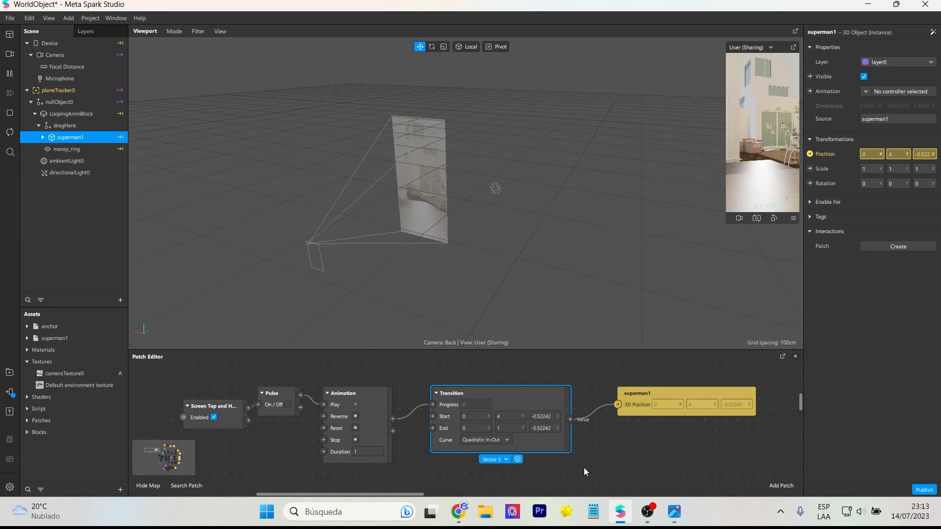
- Set the Z values of both the Transition's Start and End to -2
{"action": "scroll", "coordinate": [587, 473], "scroll_direction": "up", "scroll_amount": 1}
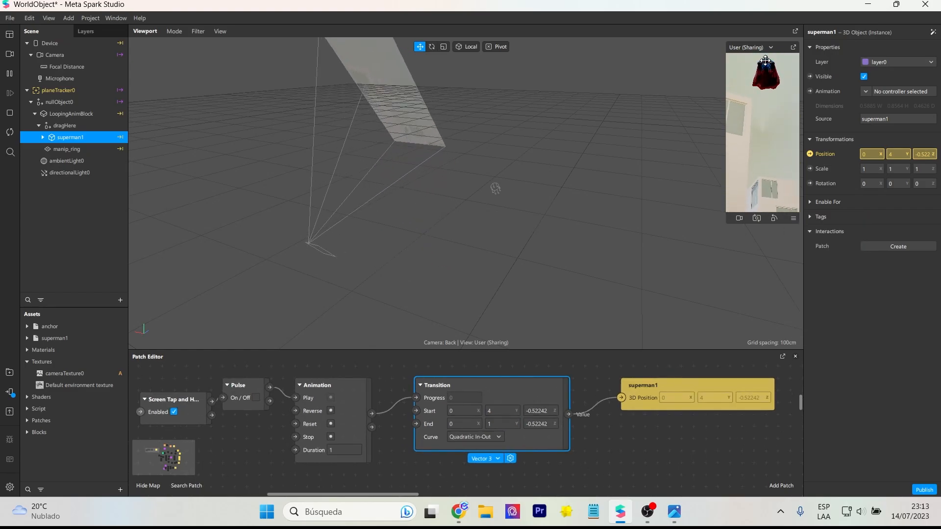
{"action": "double_click", "coordinate": [533, 410]}
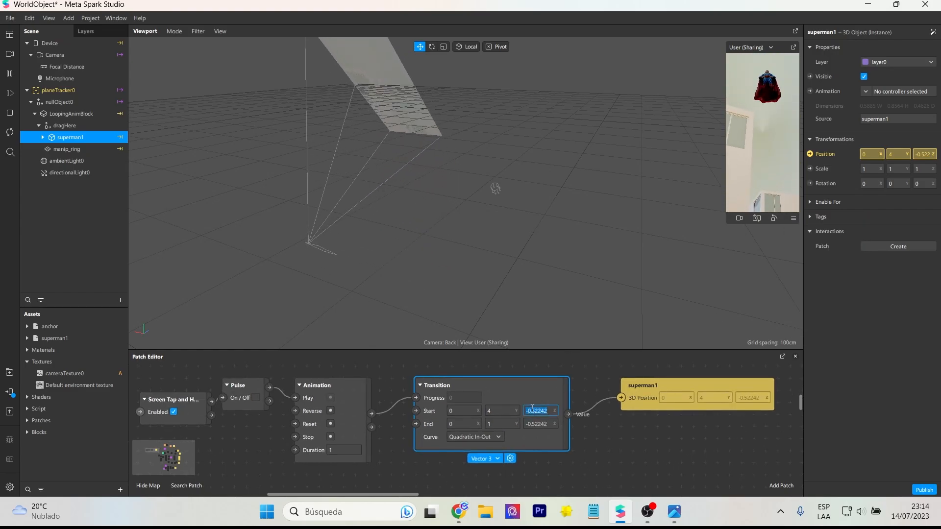
{"action": "type", "text": "-2"}
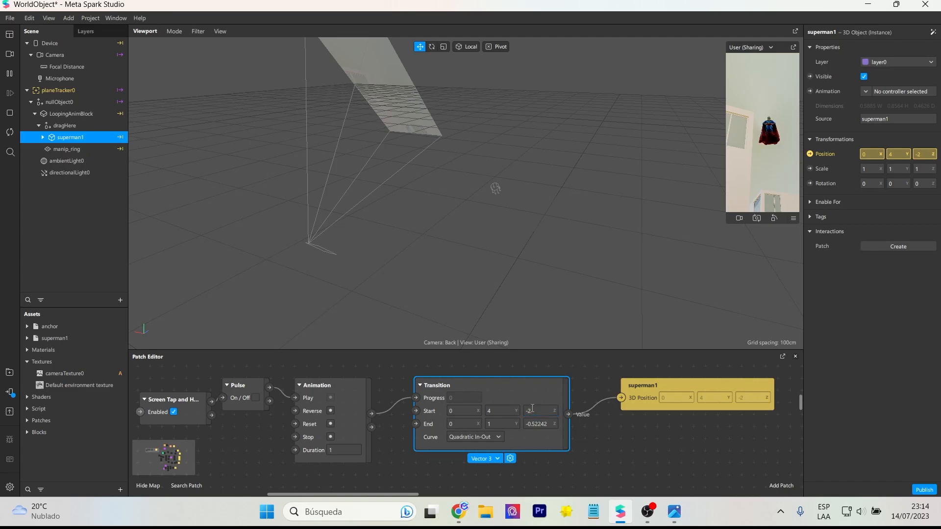
{"action": "double_click", "coordinate": [539, 422]}
{"action": "type", "text": "-2"}
{"action": "key", "text": "Return"}
- Simulate a touch in the device preview to test superman1's tap-triggered descent
{"action": "left_click_drag", "start_coordinate": [748, 161], "coordinate": [754, 192]}
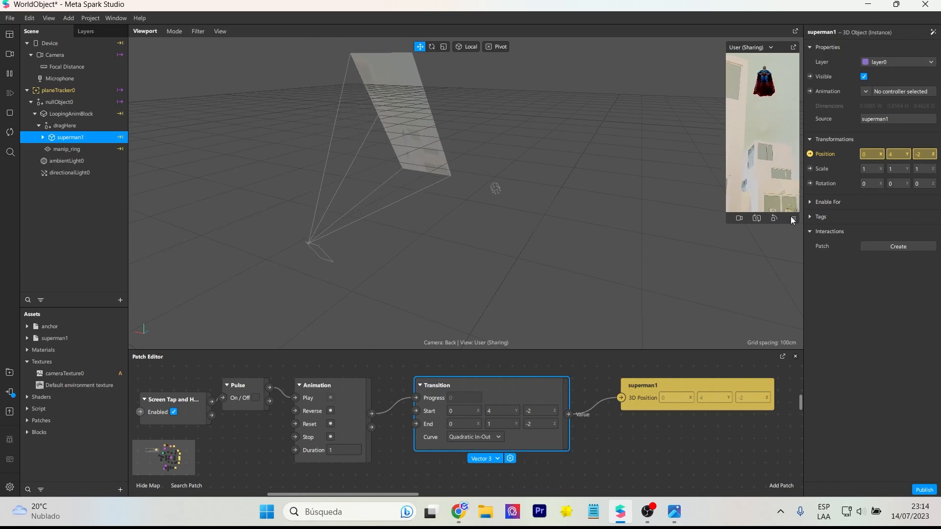
{"action": "left_click", "coordinate": [793, 219]}
{"action": "left_click", "coordinate": [824, 222]}
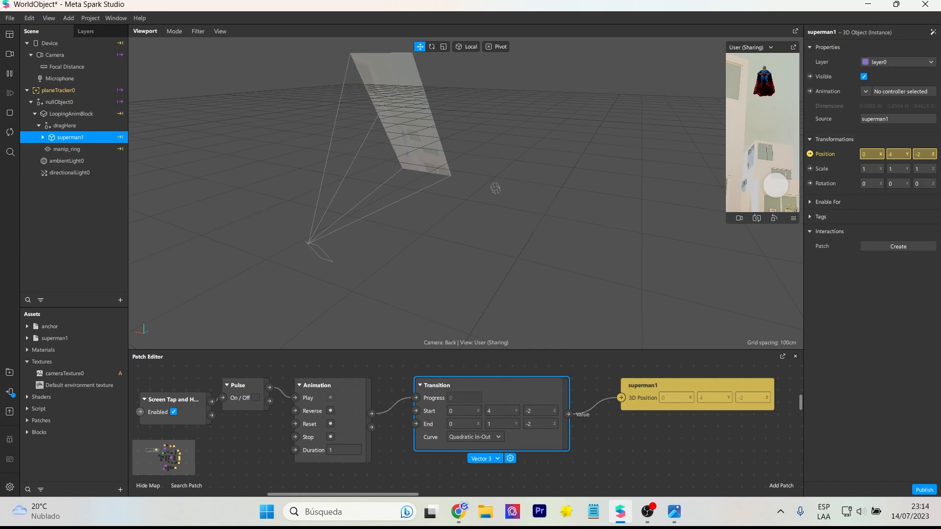
{"action": "left_click", "coordinate": [776, 185]}
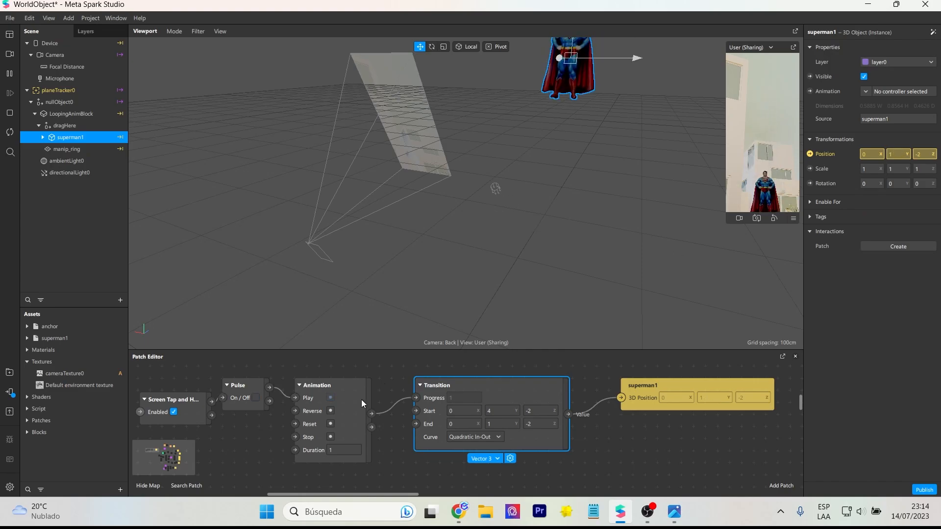
- Set the Animation's Duration to 1.5 and test superman1's descent in the device preview
{"action": "left_click", "coordinate": [341, 451]}
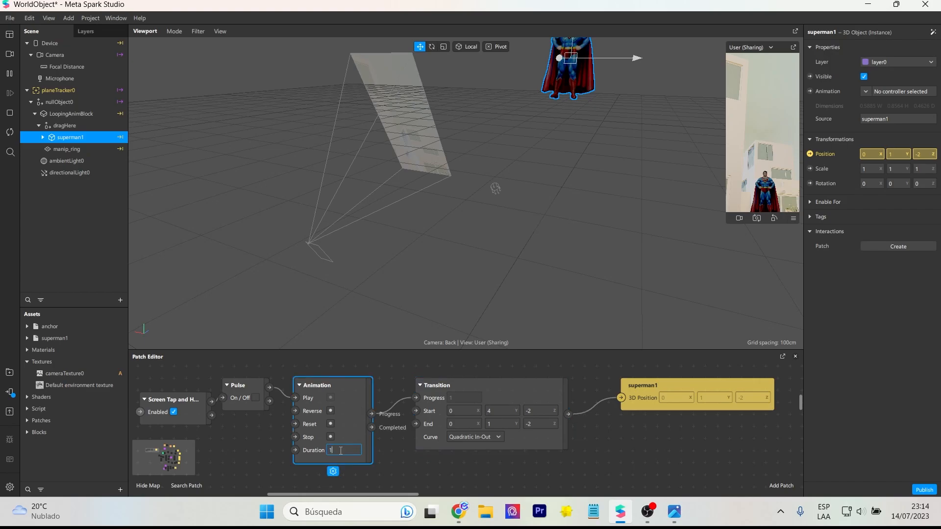
{"action": "type", "text": "1.5"}
{"action": "key", "text": "Return"}
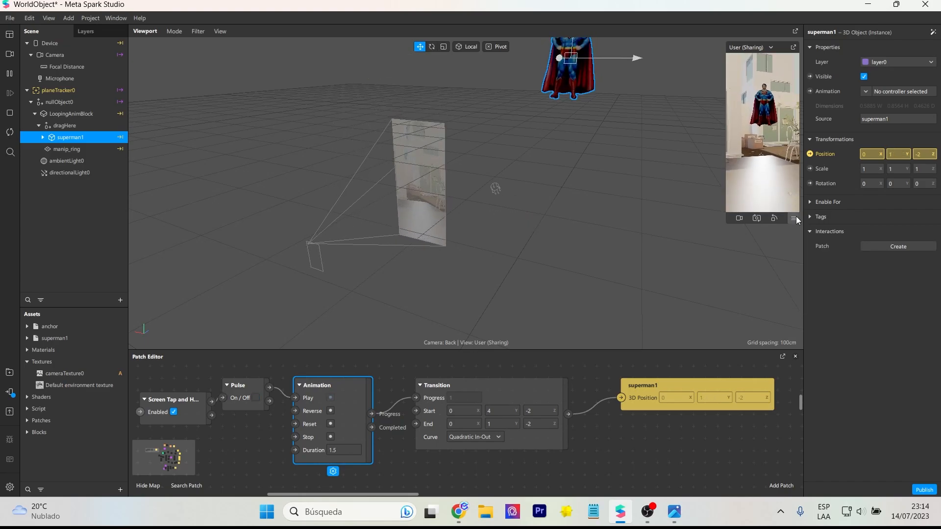
{"action": "left_click", "coordinate": [495, 188]}
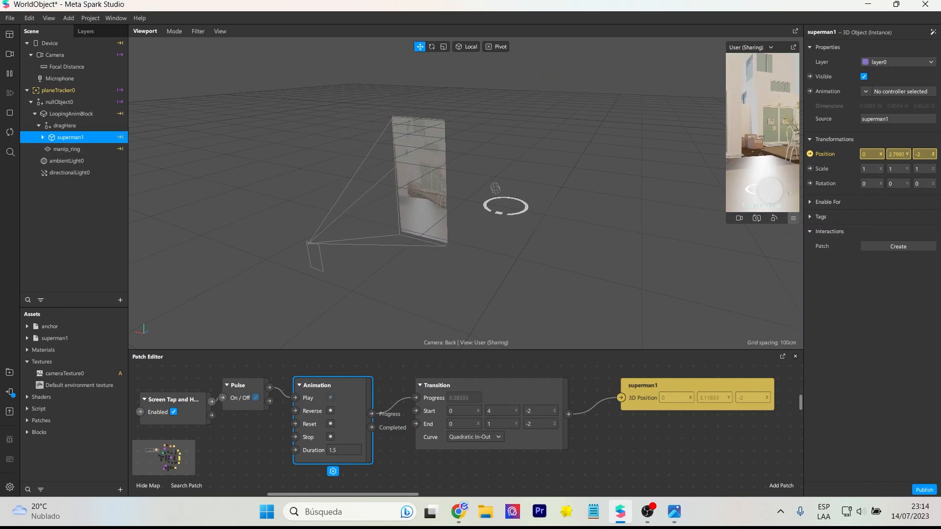
- Set the Transition's End Y value to 1.5
{"action": "left_click", "coordinate": [501, 424]}
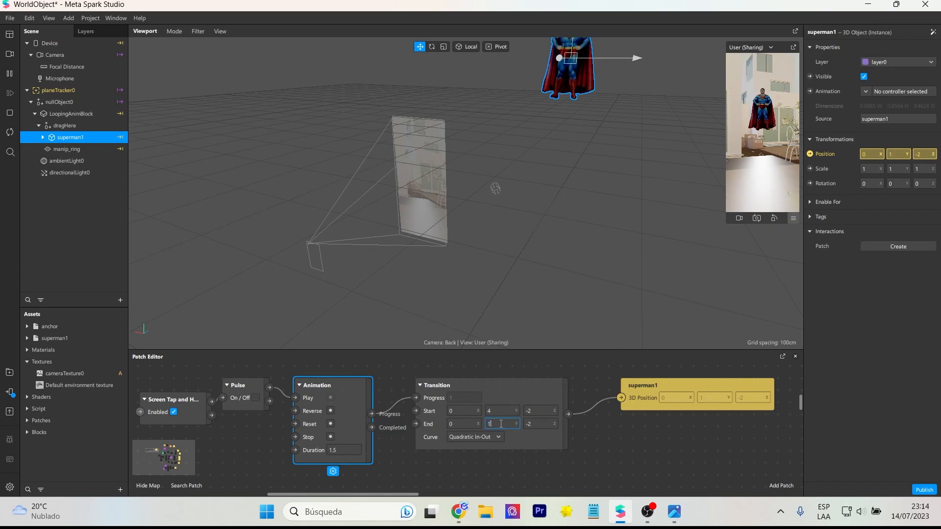
{"action": "type", "text": "1.5"}
{"action": "key", "text": "Return"}
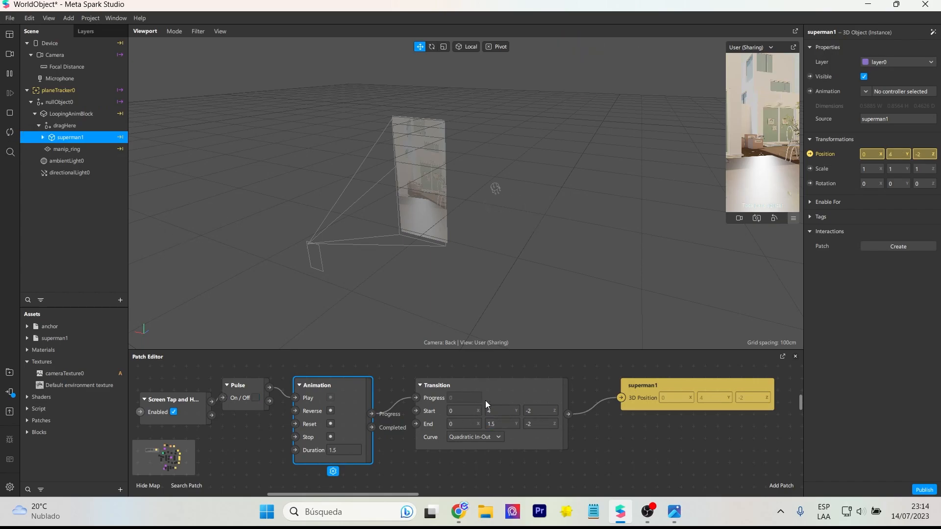
{"action": "left_click", "coordinate": [482, 408]}
- Apply the Float animation preset to the dragHere null object
{"action": "left_click", "coordinate": [64, 126]}
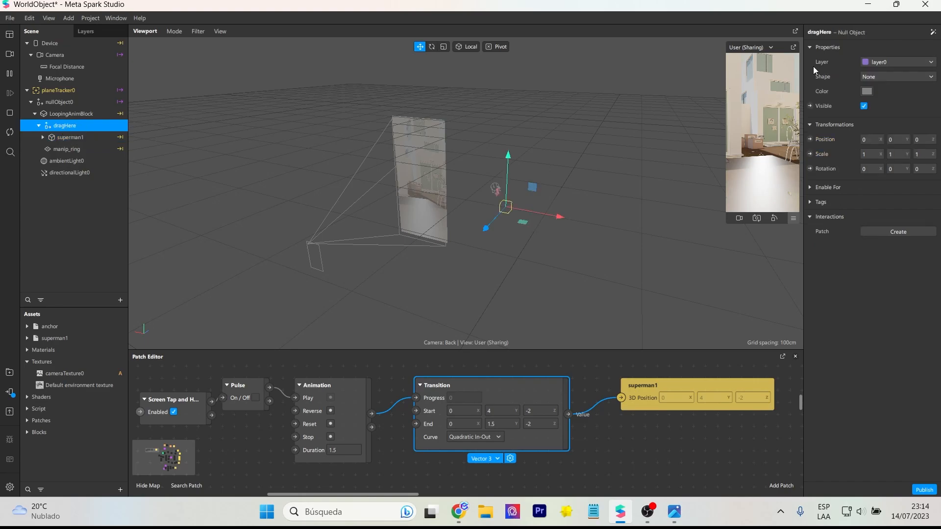
{"action": "left_click", "coordinate": [932, 34]}
{"action": "mouse_move", "coordinate": [912, 51]}
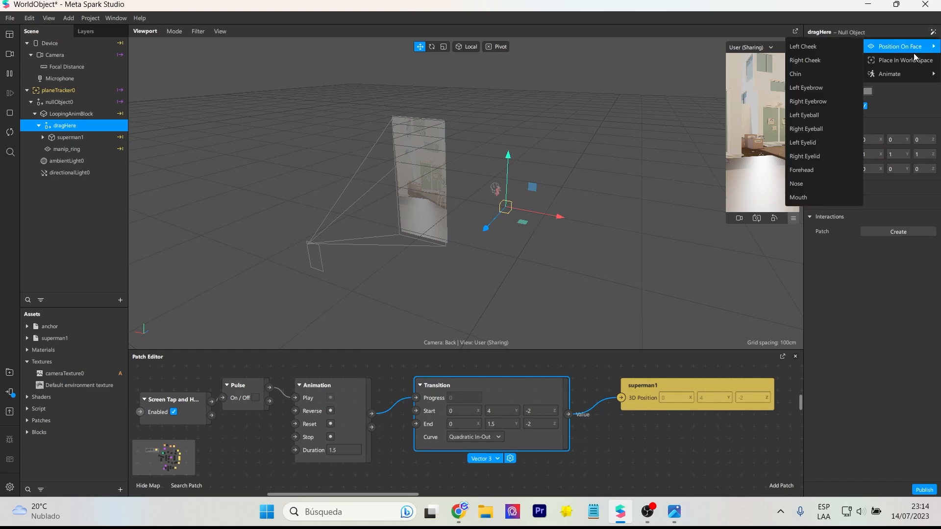
{"action": "mouse_move", "coordinate": [915, 73]}
{"action": "left_click", "coordinate": [812, 88]}
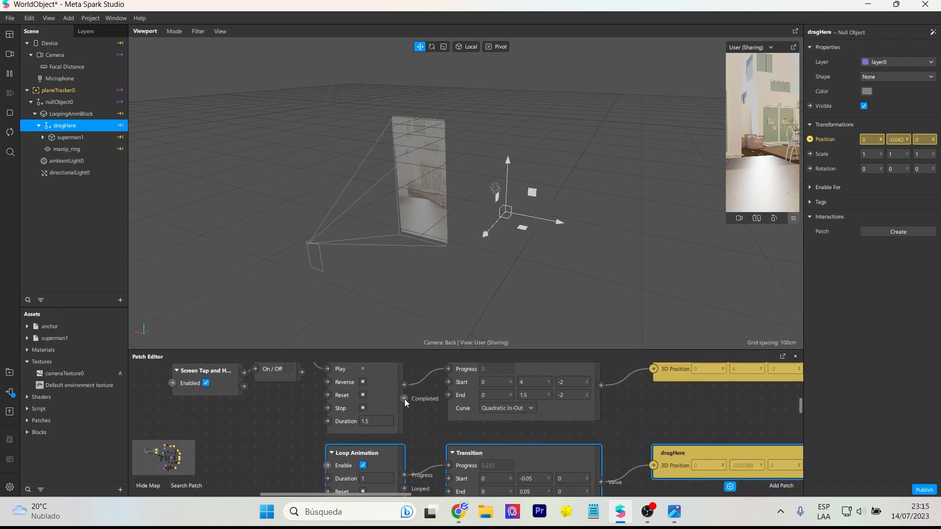
- Connect the Animation's Completed output through a Switch to the Loop Animation's Enable input, set the loop's Duration to 2 and restart the preview
{"action": "left_click_drag", "start_coordinate": [405, 399], "coordinate": [328, 465]}
{"action": "left_click_drag", "start_coordinate": [467, 378], "coordinate": [253, 452]}
{"action": "scroll", "coordinate": [341, 443], "scroll_direction": "down", "scroll_amount": 1}
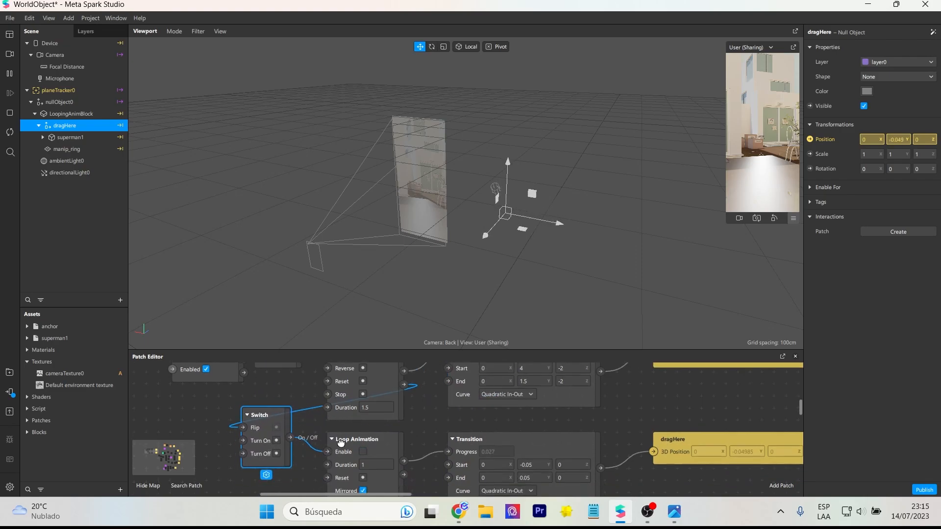
{"action": "left_click", "coordinate": [378, 445]}
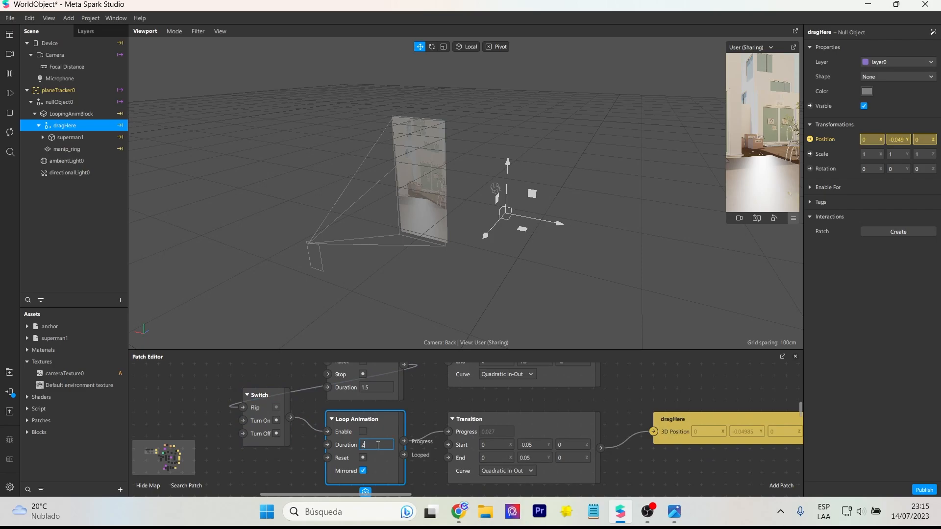
{"action": "left_click", "coordinate": [9, 133]}
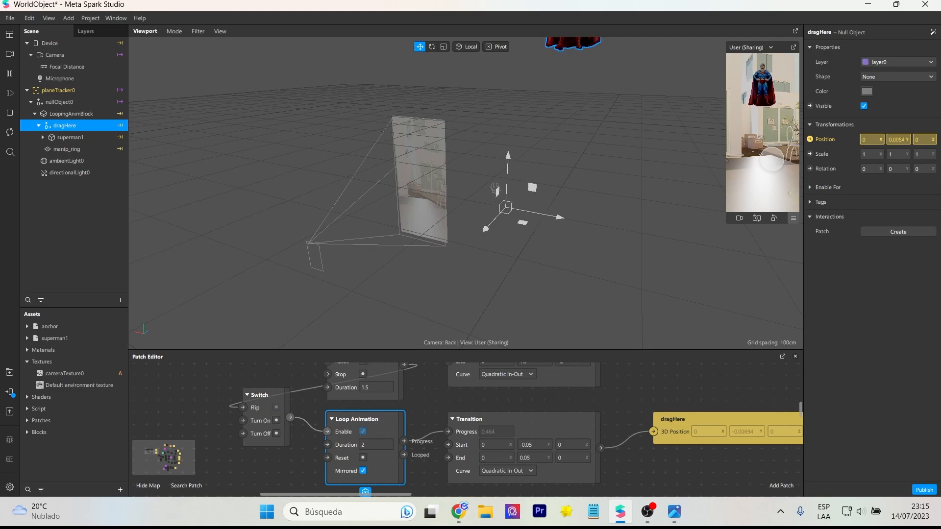
- Set superman1's scale to 1.5 on the X, Y and Z axes
{"action": "left_click", "coordinate": [70, 137]}
{"action": "left_click", "coordinate": [875, 172]}
{"action": "key", "text": "ctrl+c"}
{"action": "left_click", "coordinate": [898, 169]}
{"action": "key", "text": "ctrl+v"}
{"action": "left_click", "coordinate": [924, 169]}
{"action": "key", "text": "ctrl+v"}
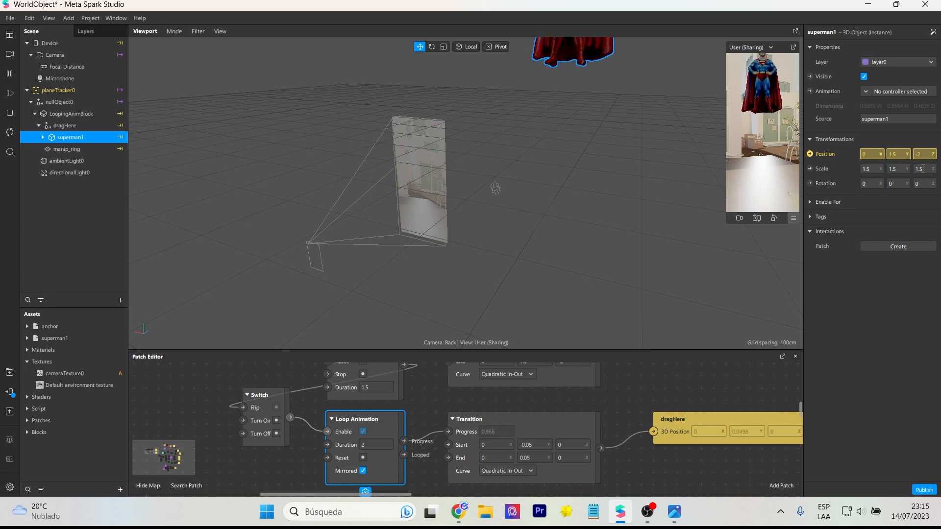
- Set the Z values of the superman1 Transition's Start and End to -2.5
{"action": "scroll", "coordinate": [539, 387], "scroll_direction": "up", "scroll_amount": 1}
{"action": "left_click", "coordinate": [575, 398]}
{"action": "type", "text": ".5"}
{"action": "key", "text": "Return"}
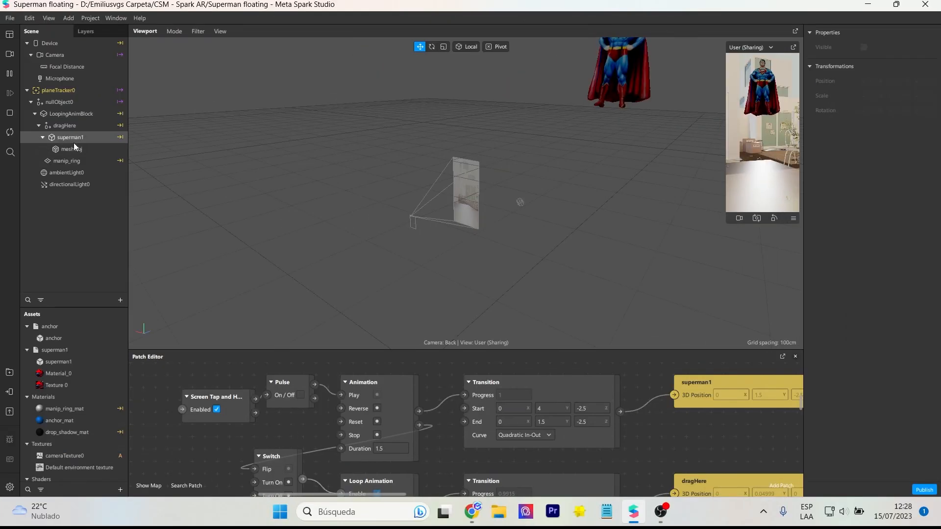
- Import the Cone Primitive from the AR Library's 3D Shapes collection into the project
{"action": "left_click", "coordinate": [74, 139]}
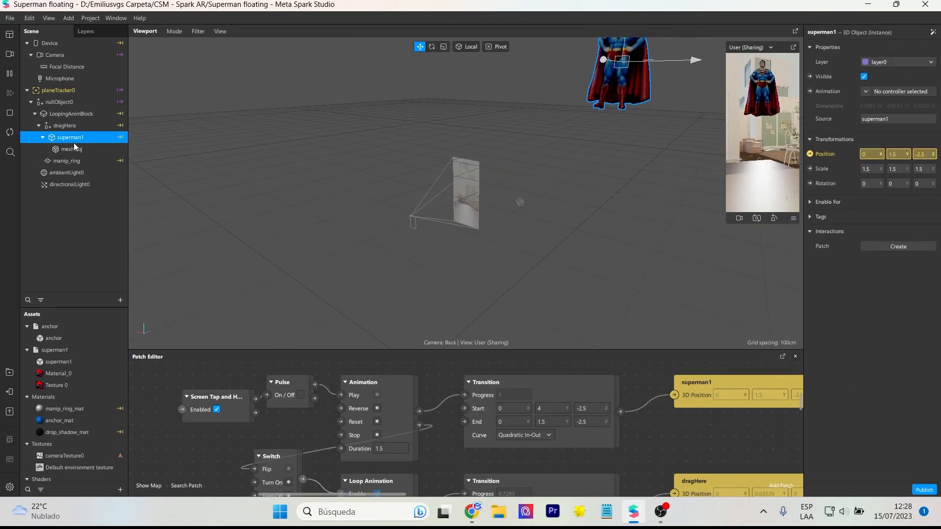
{"action": "left_click", "coordinate": [9, 373]}
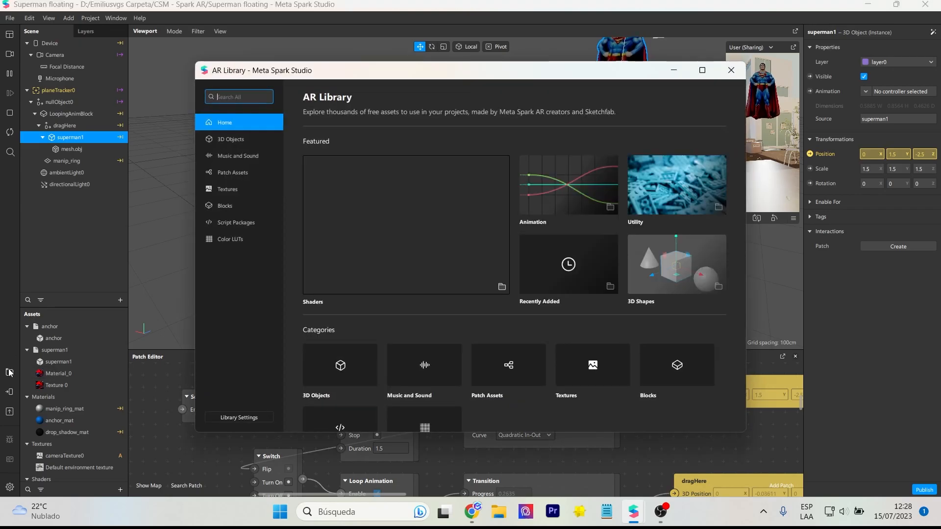
{"action": "left_click", "coordinate": [674, 265]}
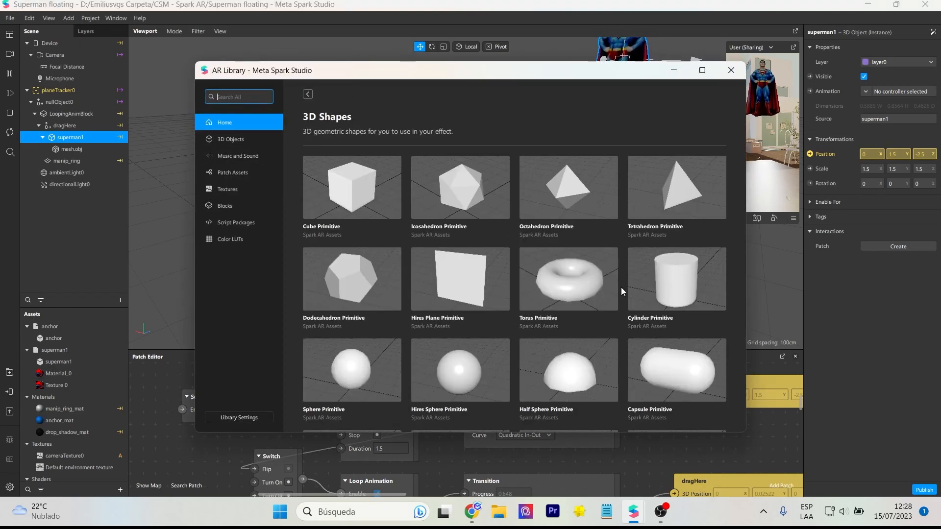
{"action": "scroll", "coordinate": [630, 284], "scroll_direction": "down", "scroll_amount": 3}
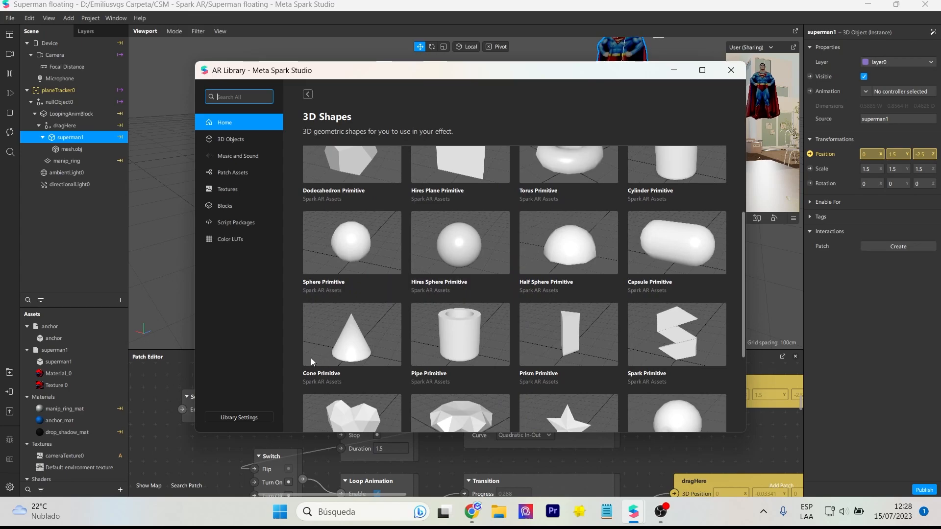
{"action": "left_click", "coordinate": [311, 358]}
{"action": "left_click", "coordinate": [685, 121]}
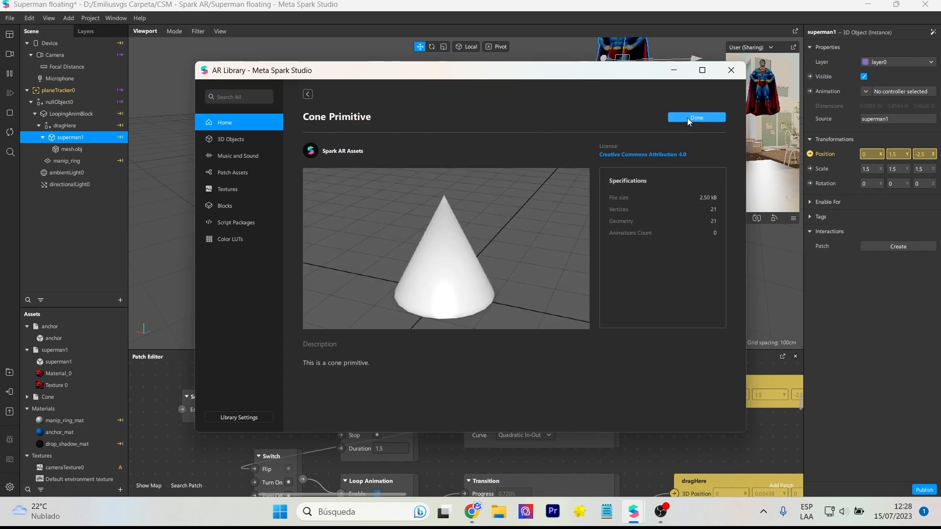
{"action": "left_click", "coordinate": [730, 72]}
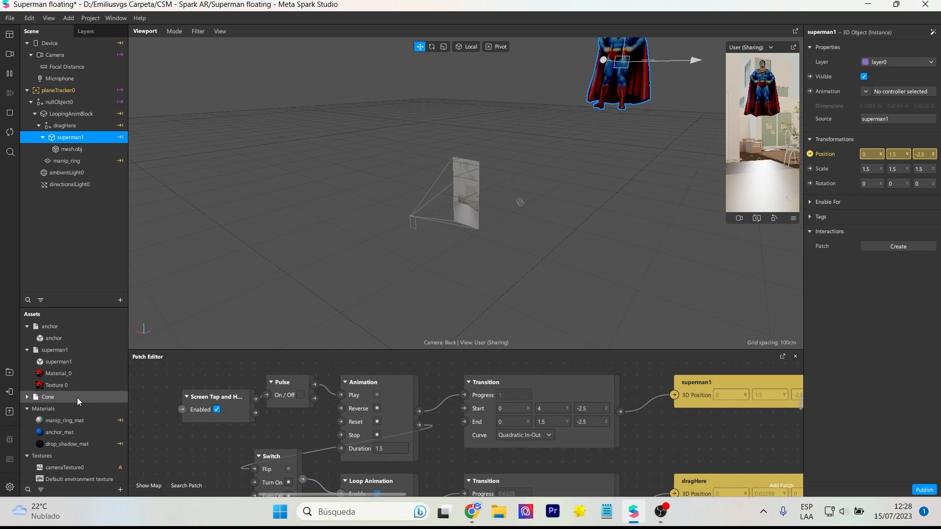
- Add the Cone to the scene as a child of superman1 and move it up to Superman's face
{"action": "left_click", "coordinate": [58, 401]}
{"action": "left_click_drag", "start_coordinate": [96, 139], "coordinate": [91, 136]}
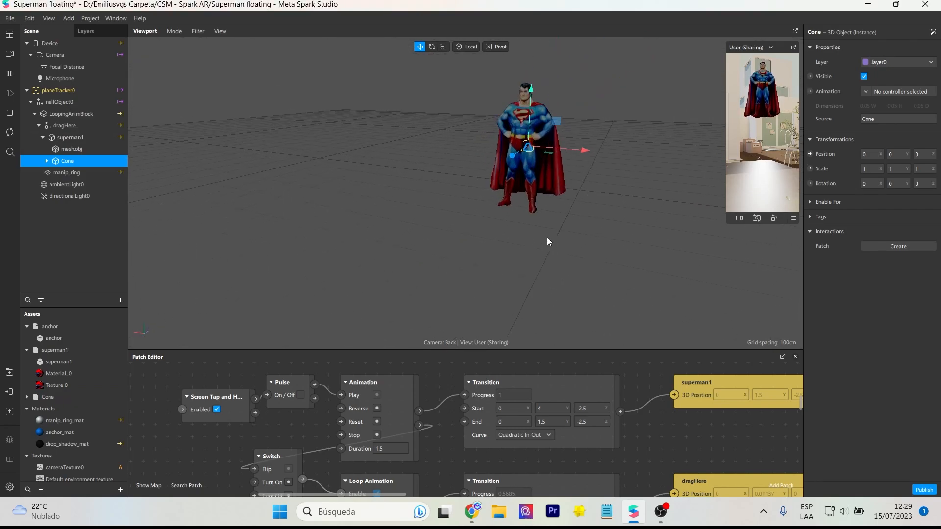
{"action": "scroll", "coordinate": [548, 237], "scroll_direction": "up", "scroll_amount": 3}
{"action": "left_click_drag", "start_coordinate": [472, 165], "coordinate": [461, 168]}
{"action": "left_click_drag", "start_coordinate": [481, 102], "coordinate": [479, 47]}
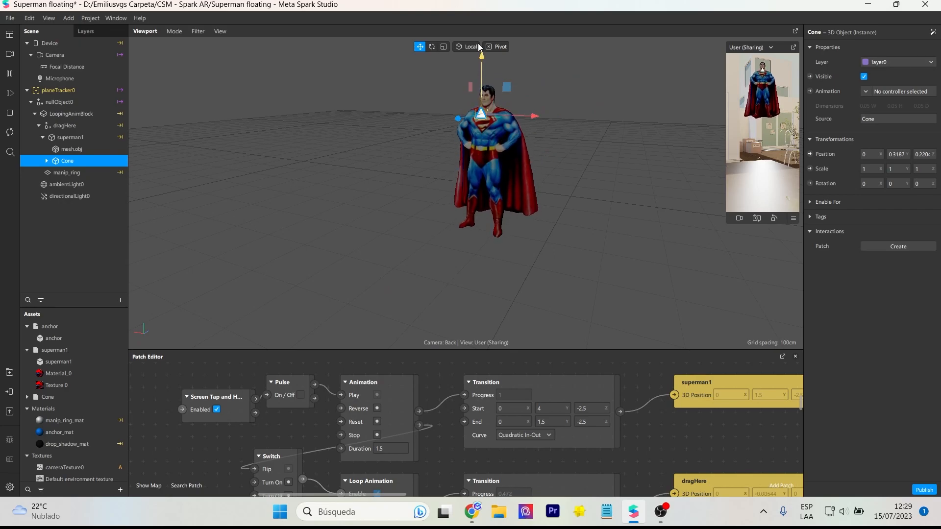
- Insert a null object under superman1 and nest the Cone inside it
{"action": "left_click", "coordinate": [70, 137]}
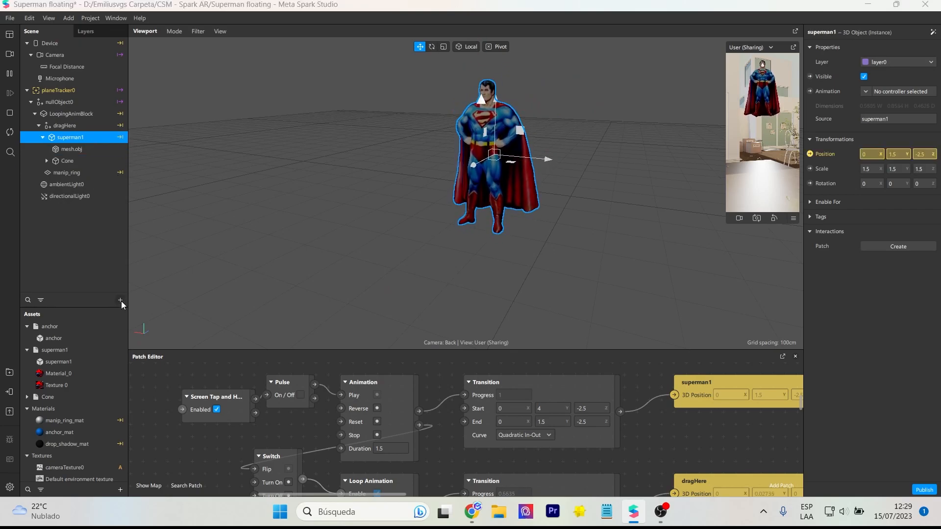
{"action": "left_click", "coordinate": [122, 301]}
{"action": "left_click", "coordinate": [87, 242]}
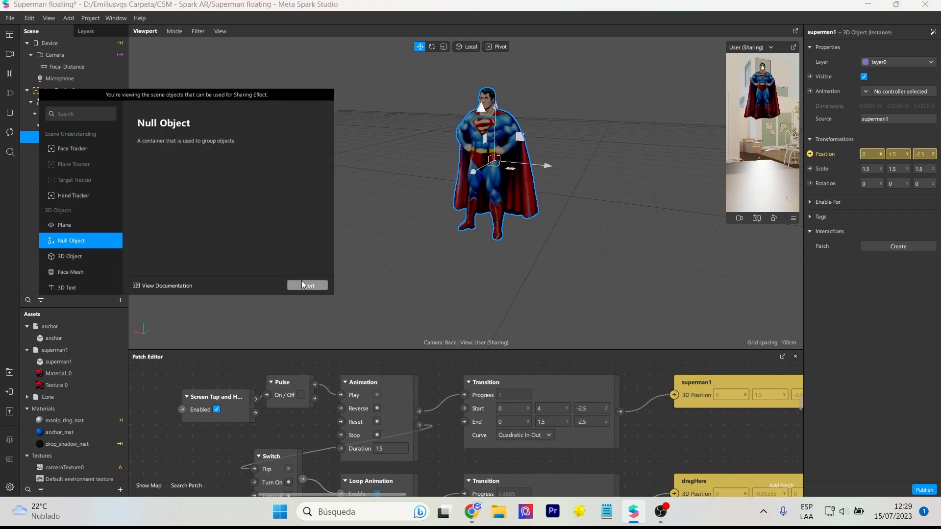
{"action": "left_click", "coordinate": [302, 284]}
{"action": "left_click_drag", "start_coordinate": [67, 78], "coordinate": [76, 175]}
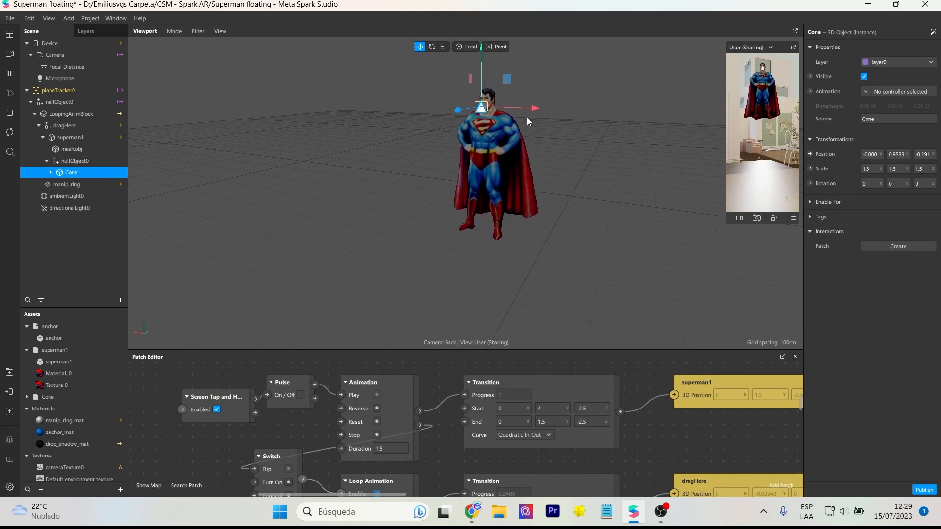
- Rotate the Cone to -90 on X and set its scale to 10 on all three axes
{"action": "key", "text": "e"}
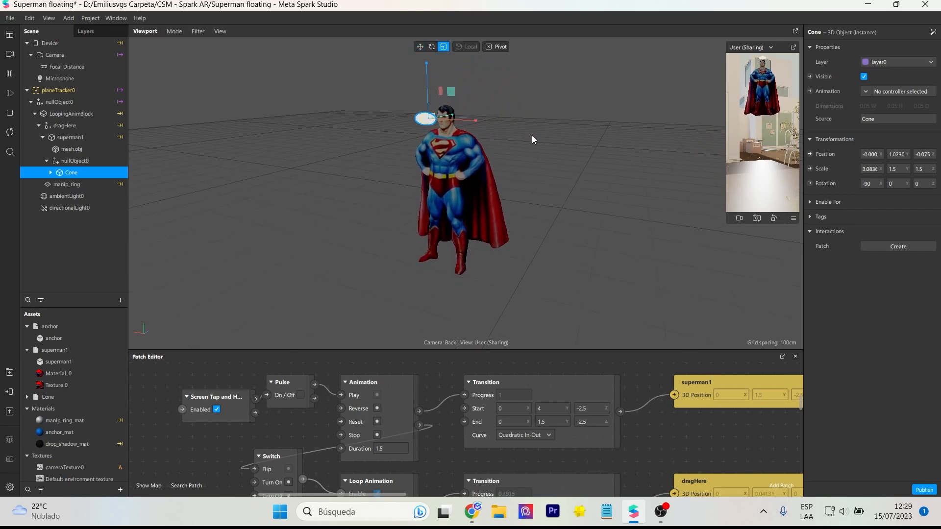
{"action": "left_click", "coordinate": [873, 169]}
{"action": "type", "text": "10"}
{"action": "left_click", "coordinate": [893, 170]}
{"action": "type", "text": "10"}
{"action": "left_click", "coordinate": [918, 169]}
{"action": "type", "text": "10"}
- Move the Cone out in front of Superman's face
{"action": "left_click_drag", "start_coordinate": [452, 127], "coordinate": [319, 152]}
{"action": "key", "text": "w"}
{"action": "left_click_drag", "start_coordinate": [256, 101], "coordinate": [260, 117]}
- Set the Cone's scale to X 7, Y 40, Z 7 and move it so its tip sits at Superman's eyes
{"action": "left_click", "coordinate": [866, 170]}
{"action": "type", "text": "7"}
{"action": "left_click", "coordinate": [919, 169]}
{"action": "type", "text": "7"}
{"action": "left_click", "coordinate": [896, 169]}
{"action": "type", "text": "40"}
{"action": "left_click_drag", "start_coordinate": [317, 151], "coordinate": [387, 139]}
{"action": "left_click_drag", "start_coordinate": [323, 122], "coordinate": [324, 110]}
{"action": "scroll", "coordinate": [351, 265], "scroll_direction": "down", "scroll_amount": 3}
{"action": "middle_click_drag", "start_coordinate": [555, 231], "coordinate": [459, 233]}
- Change the Cone_mat material's shader type to Flat
{"action": "left_click", "coordinate": [27, 397]}
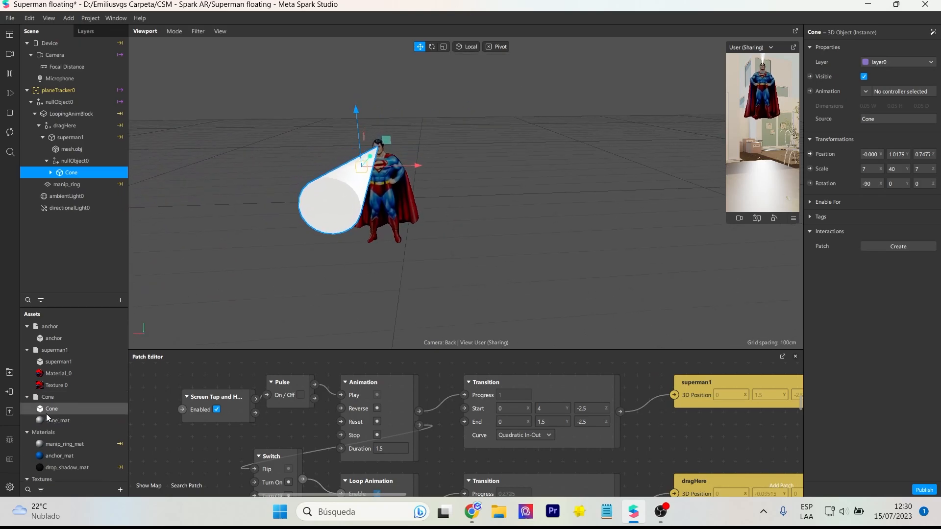
{"action": "left_click", "coordinate": [51, 421]}
{"action": "left_click", "coordinate": [885, 48]}
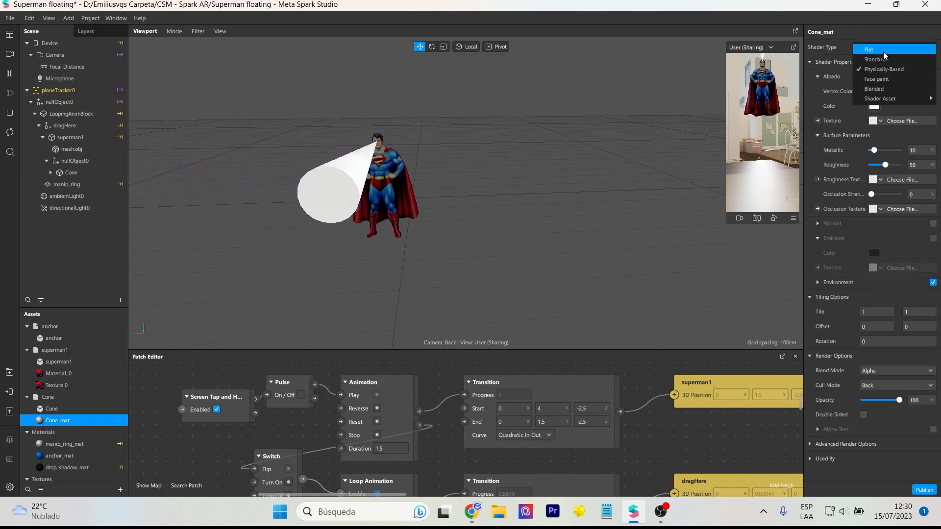
{"action": "left_click", "coordinate": [885, 50]}
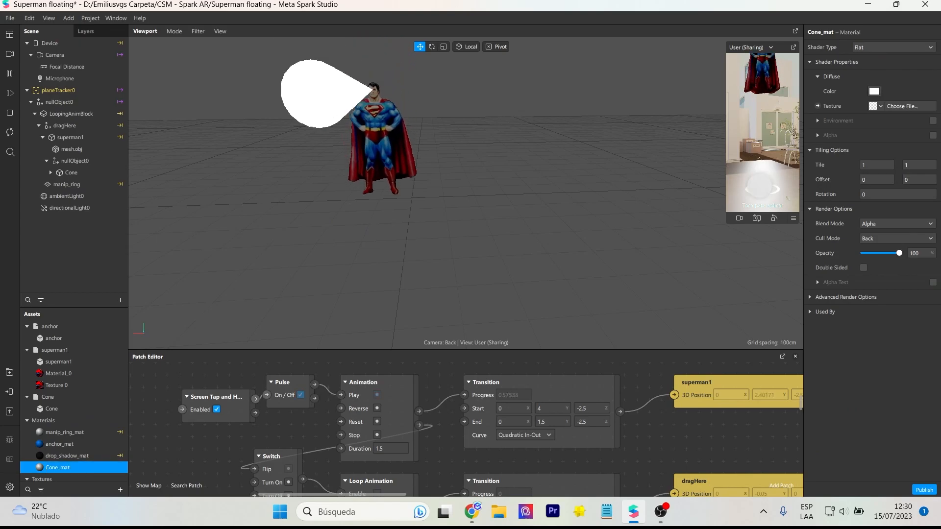
- Set Cone_mat's diffuse color to red and lower its opacity to make the cone translucent
{"action": "left_click", "coordinate": [874, 91]}
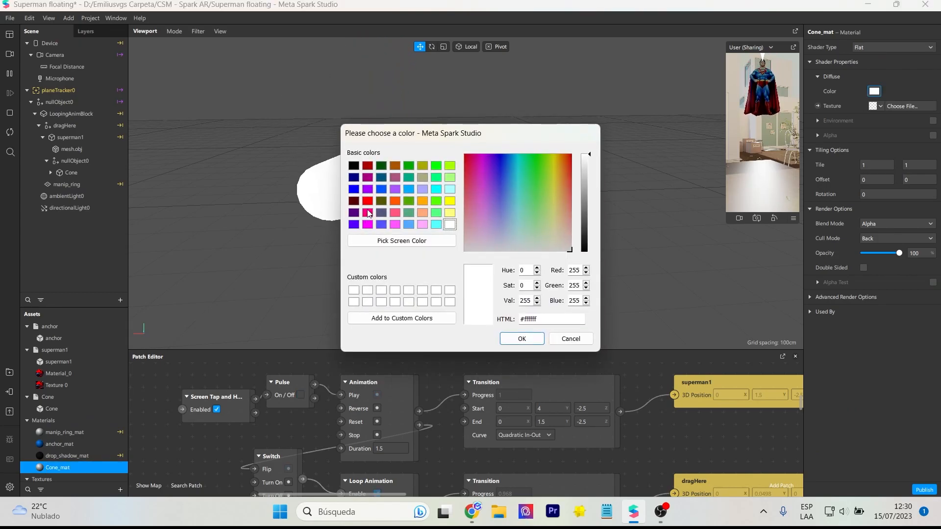
{"action": "left_click", "coordinate": [368, 201]}
{"action": "left_click", "coordinate": [522, 339]}
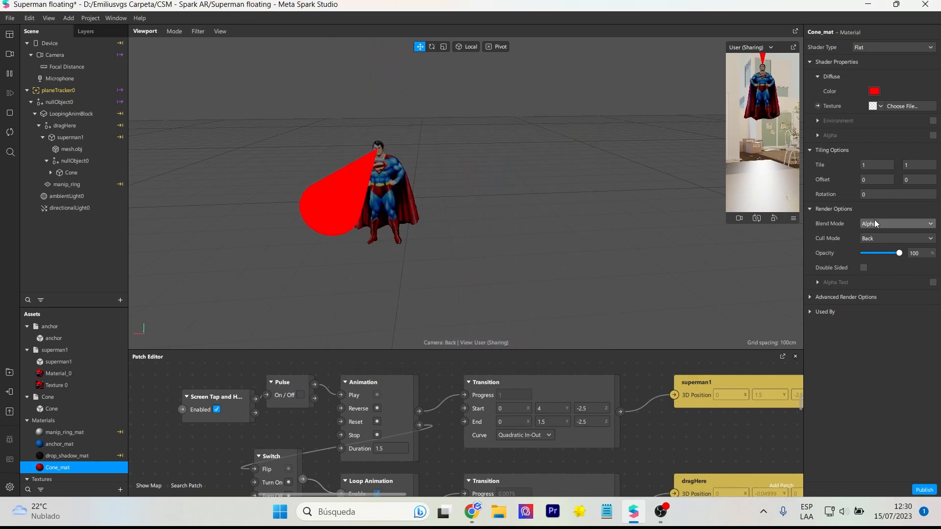
{"action": "left_click_drag", "start_coordinate": [885, 256], "coordinate": [880, 257]}
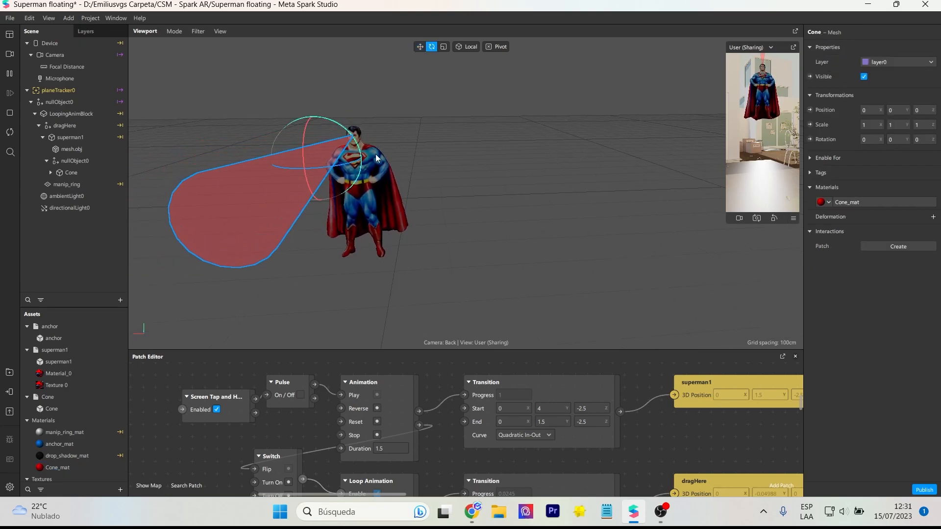
- Tilt the Cone to about -85.1 on X and reposition it at about Y 0.909, Z 0.743 in front of Superman's eyes
{"action": "left_click_drag", "start_coordinate": [376, 154], "coordinate": [305, 128]}
{"action": "left_click", "coordinate": [78, 173]}
{"action": "left_click", "coordinate": [419, 47]}
{"action": "left_click", "coordinate": [432, 47]}
{"action": "key", "text": "w"}
{"action": "left_click_drag", "start_coordinate": [261, 102], "coordinate": [369, 195]}
- Enlarge the patch workspace and apply the Float animation preset to the Cone
{"action": "left_click_drag", "start_coordinate": [492, 349], "coordinate": [473, 329]}
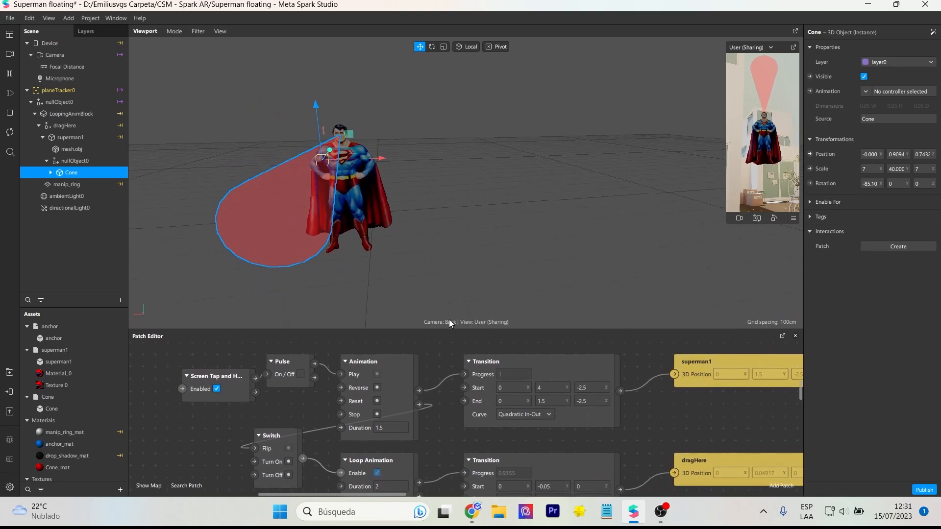
{"action": "left_click", "coordinate": [61, 246]}
{"action": "left_click", "coordinate": [63, 174]}
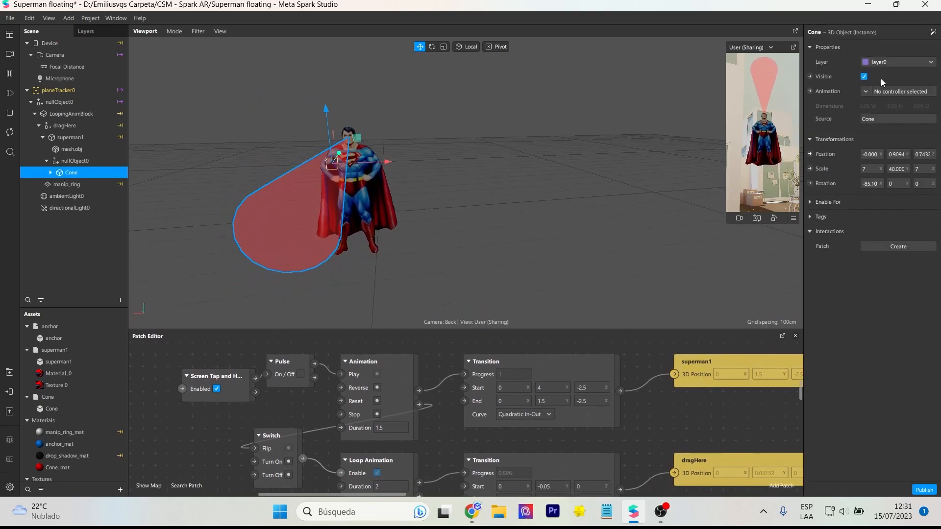
{"action": "left_click", "coordinate": [933, 32]}
{"action": "mouse_move", "coordinate": [899, 87]}
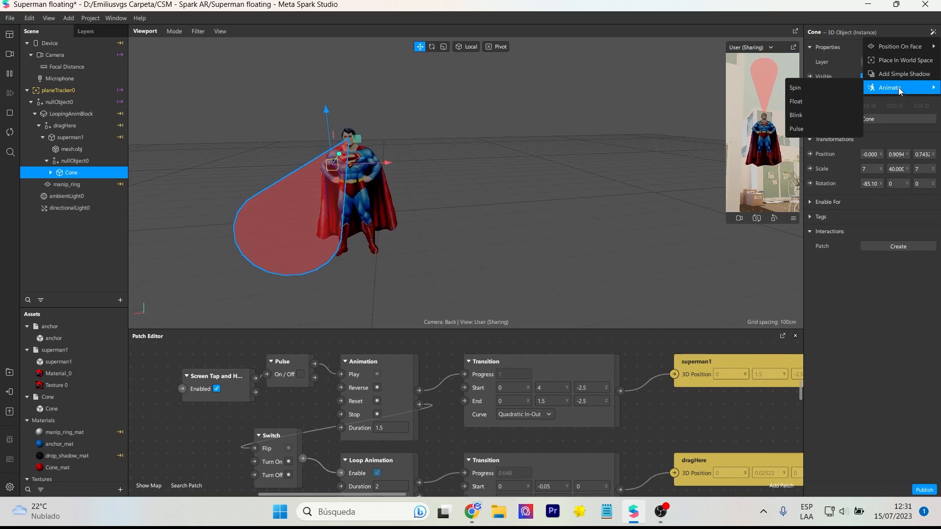
{"action": "left_click", "coordinate": [818, 101]}
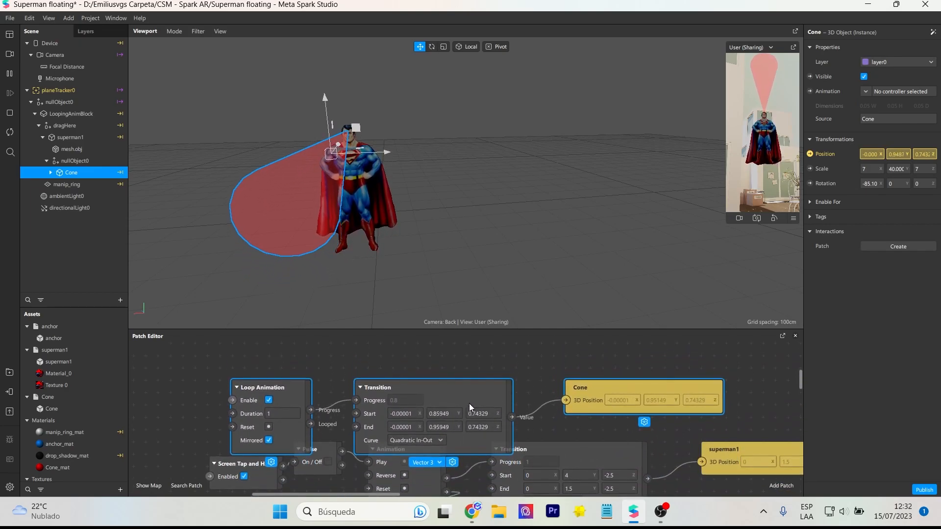
- Replace the Cone's 3D Position patch with a 3D Rotation patch connected to the Transition's output
{"action": "left_click_drag", "start_coordinate": [470, 360], "coordinate": [470, 353]}
{"action": "left_click", "coordinate": [589, 396]}
{"action": "left_click", "coordinate": [584, 354]}
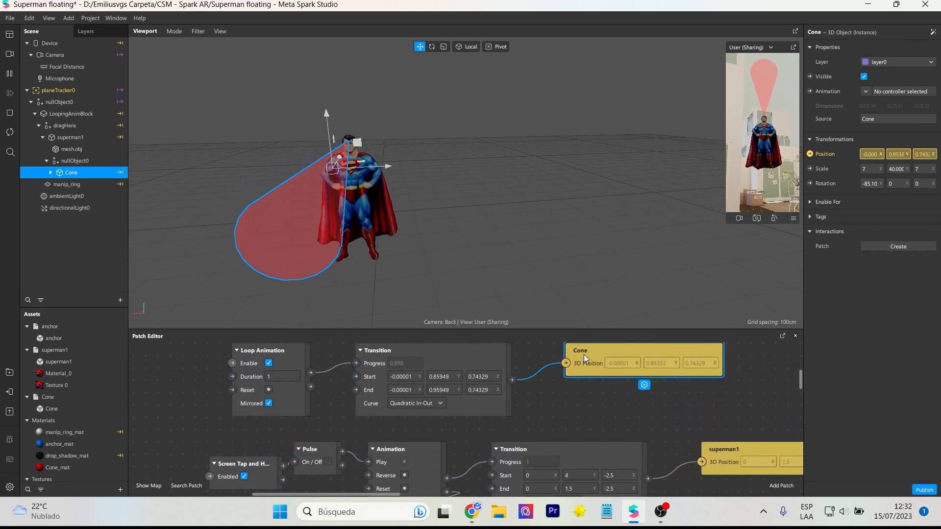
{"action": "key", "text": "Delete"}
{"action": "left_click", "coordinate": [809, 184]}
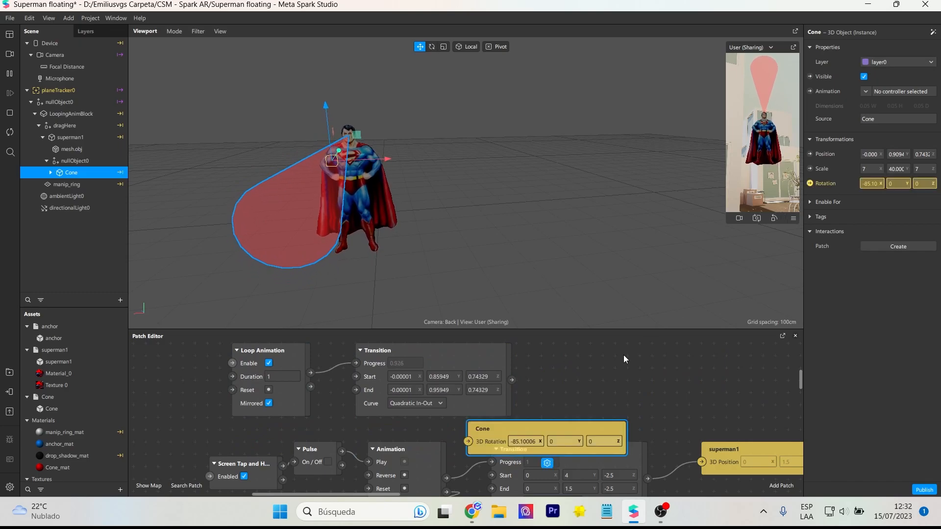
{"action": "left_click_drag", "start_coordinate": [534, 431], "coordinate": [620, 368]}
{"action": "left_click_drag", "start_coordinate": [511, 381], "coordinate": [552, 374]}
{"action": "left_click", "coordinate": [530, 396]}
- Rotate the nullObject0 holding the Cone to -90 on X and move it until the beam starts at Superman's eyes
{"action": "left_click", "coordinate": [75, 160]}
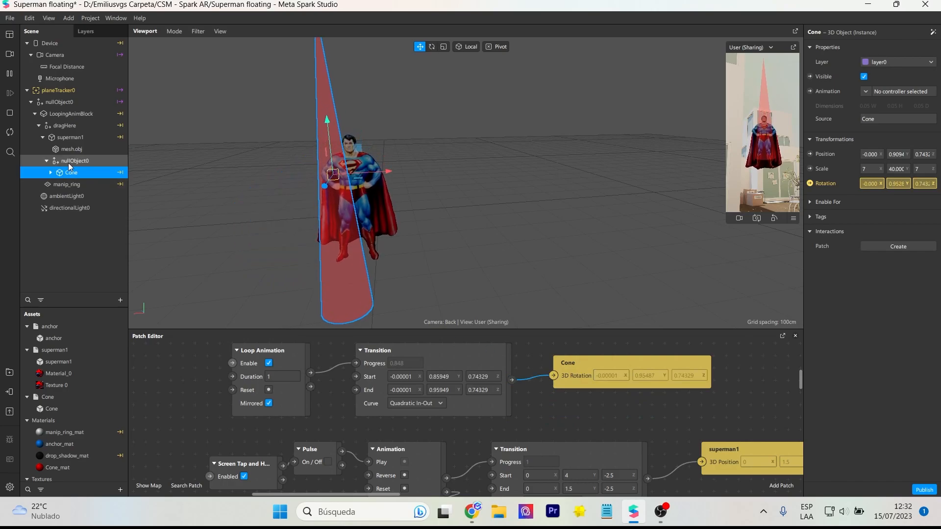
{"action": "left_click", "coordinate": [431, 46]}
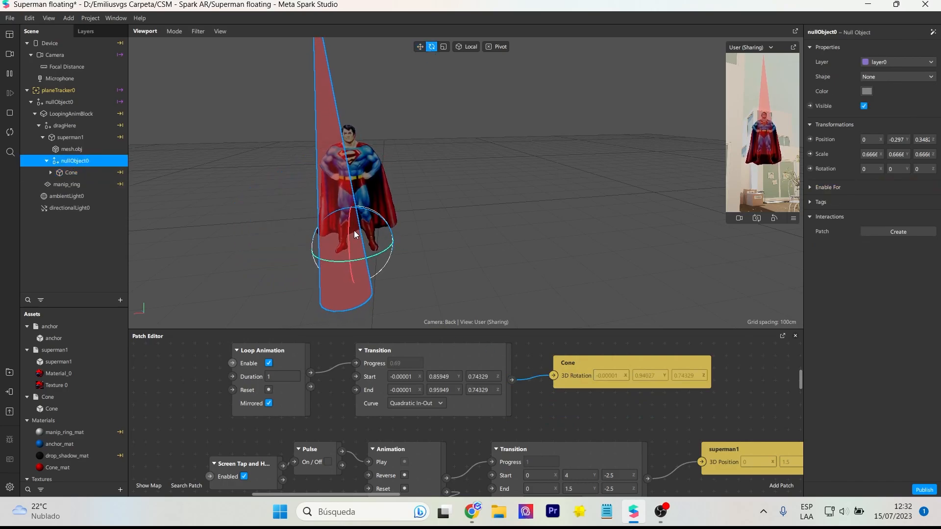
{"action": "left_click_drag", "start_coordinate": [349, 238], "coordinate": [351, 275]}
{"action": "left_click", "coordinate": [870, 168]}
{"action": "type", "text": "-90"}
{"action": "key", "text": "Return"}
{"action": "left_click", "coordinate": [420, 47]}
{"action": "left_click_drag", "start_coordinate": [509, 194], "coordinate": [383, 221], "text": "alt"}
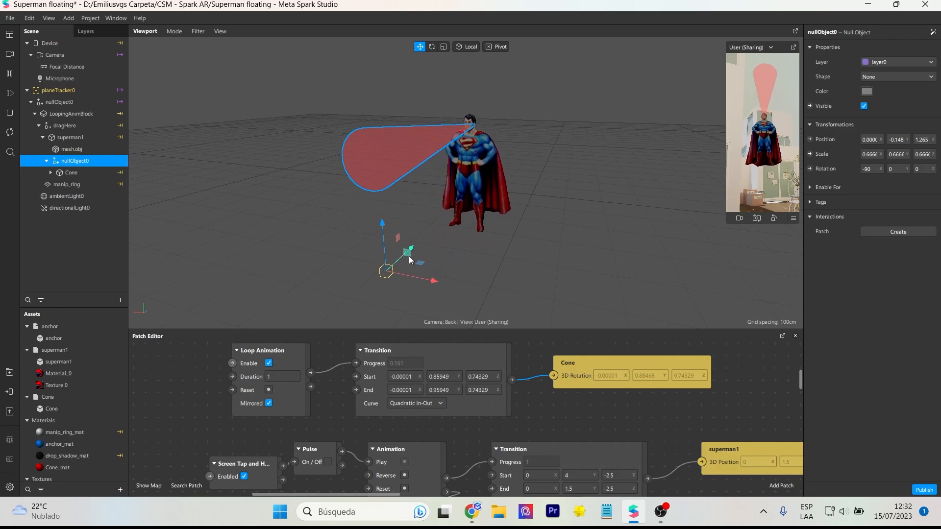
- Try 10 for the cone Transition's End X, and set its Start and End Y to 0 and its End Z to 10
{"action": "left_click", "coordinate": [405, 390]}
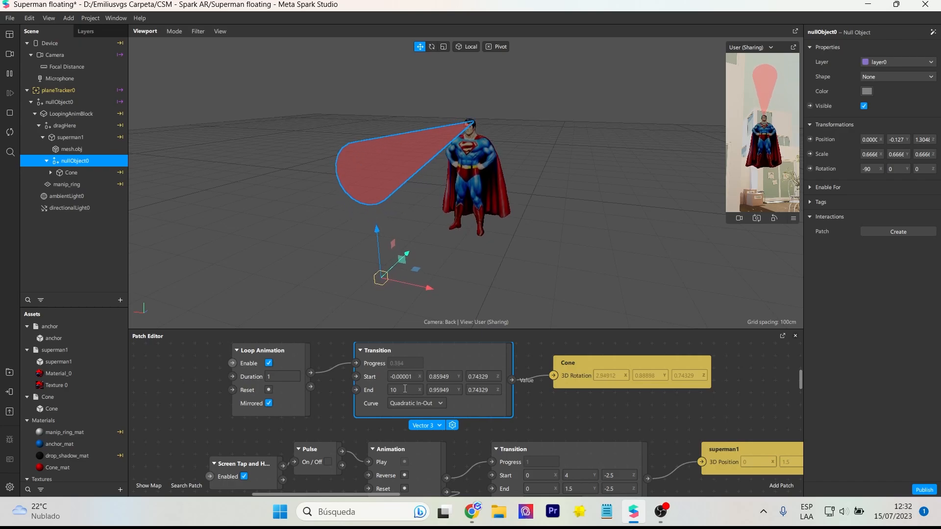
{"action": "left_click", "coordinate": [438, 393]}
{"action": "type", "text": "0"}
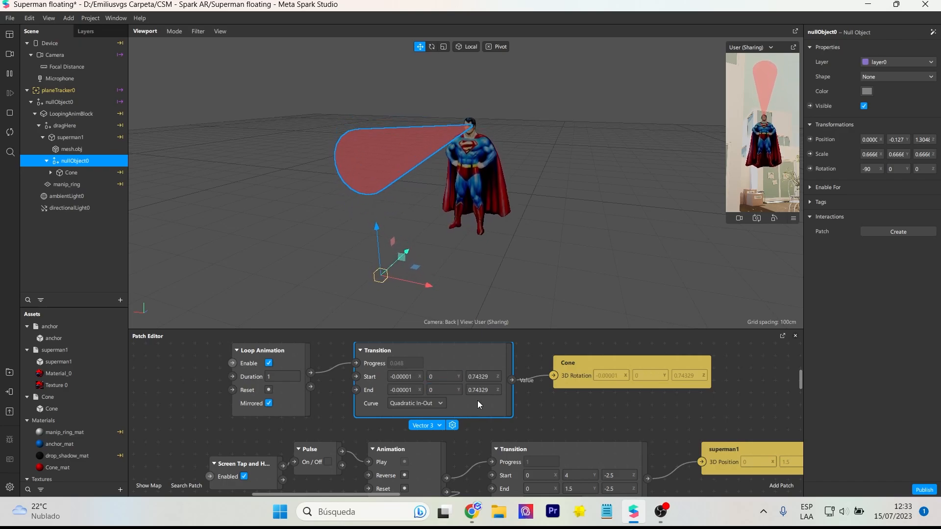
{"action": "left_click", "coordinate": [483, 389]}
{"action": "type", "text": "10"}
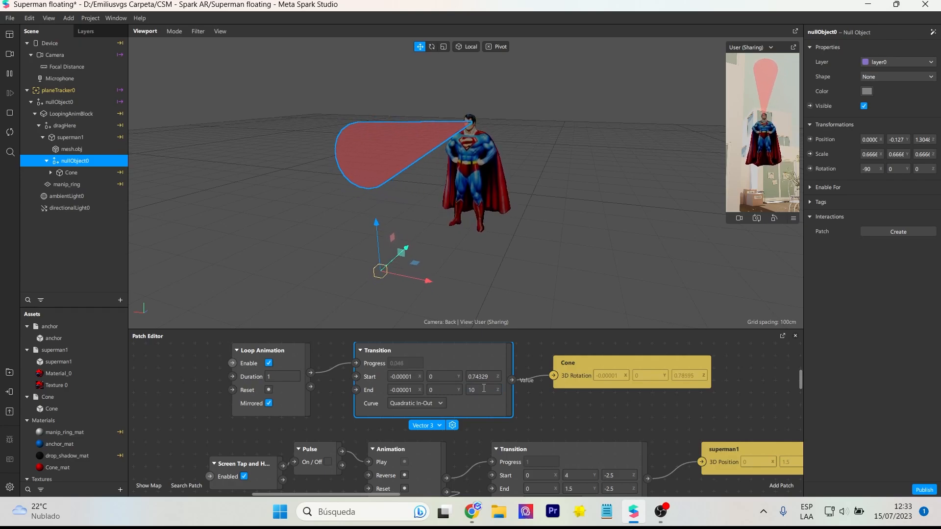
- Try 7 for the cone Transition's End Z and 5 for its End Y
{"action": "left_click", "coordinate": [473, 511]}
{"action": "double_click", "coordinate": [476, 390]}
{"action": "type", "text": "5"}
{"action": "scroll", "coordinate": [416, 384], "scroll_direction": "up", "scroll_amount": 1}
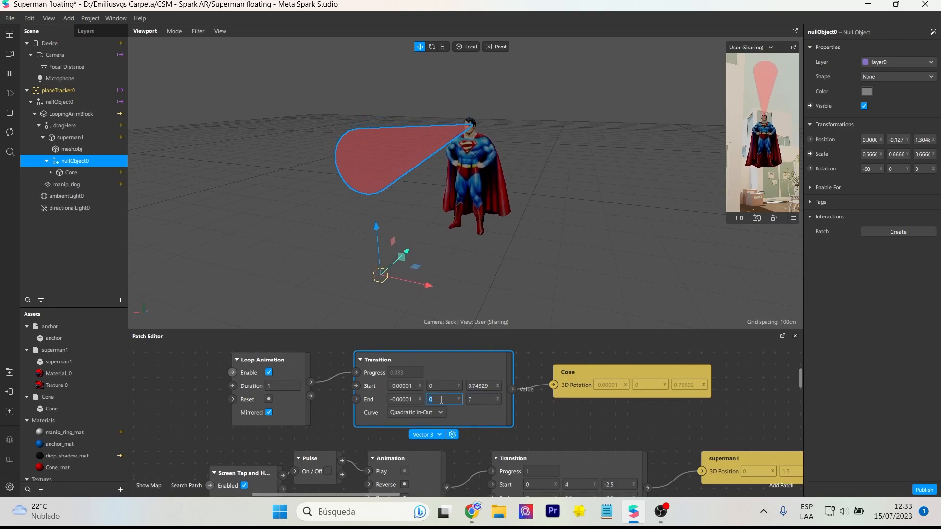
{"action": "key", "text": "alt+Tab"}
{"action": "key", "text": "alt+Tab"}
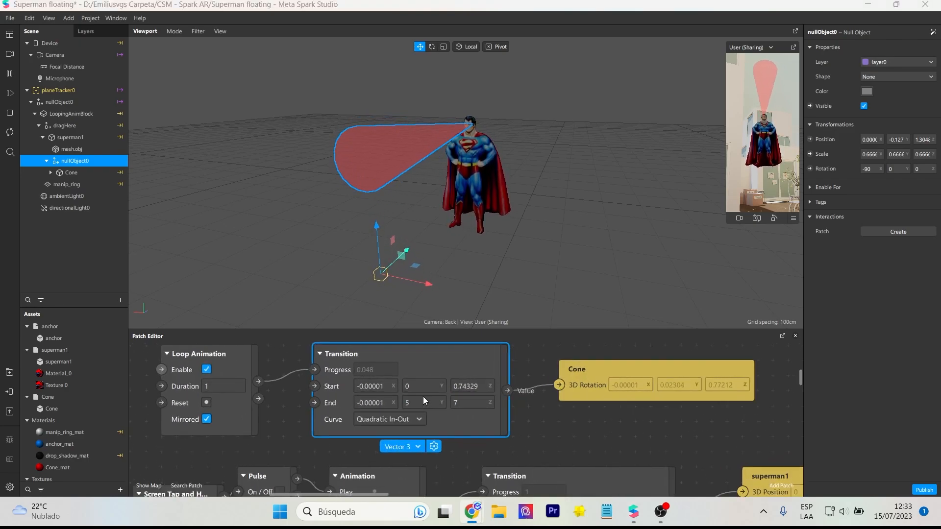
- Set the cone Loop Animation's duration to 2 and the Transition's Start Z to 0, End Y to 0 and End Z to 4
{"action": "left_click", "coordinate": [218, 387]}
{"action": "type", "text": "5"}
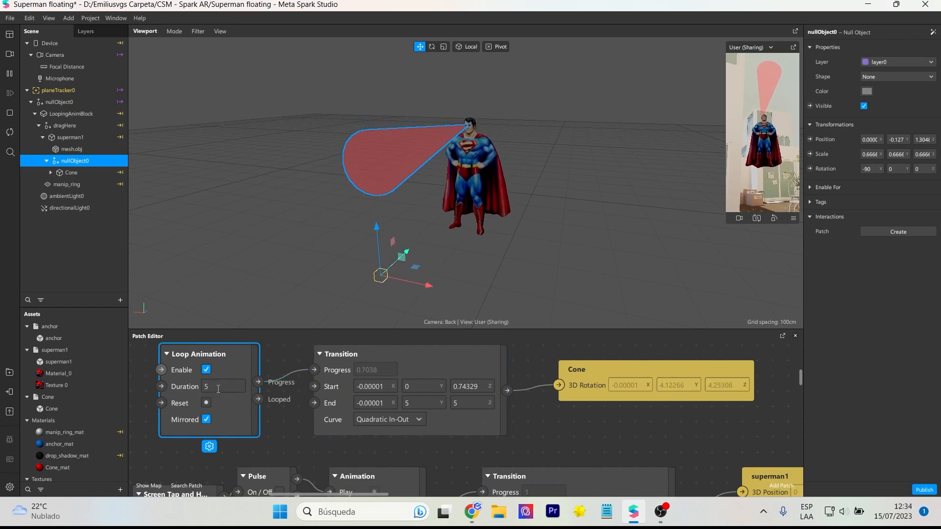
{"action": "left_click", "coordinate": [422, 401]}
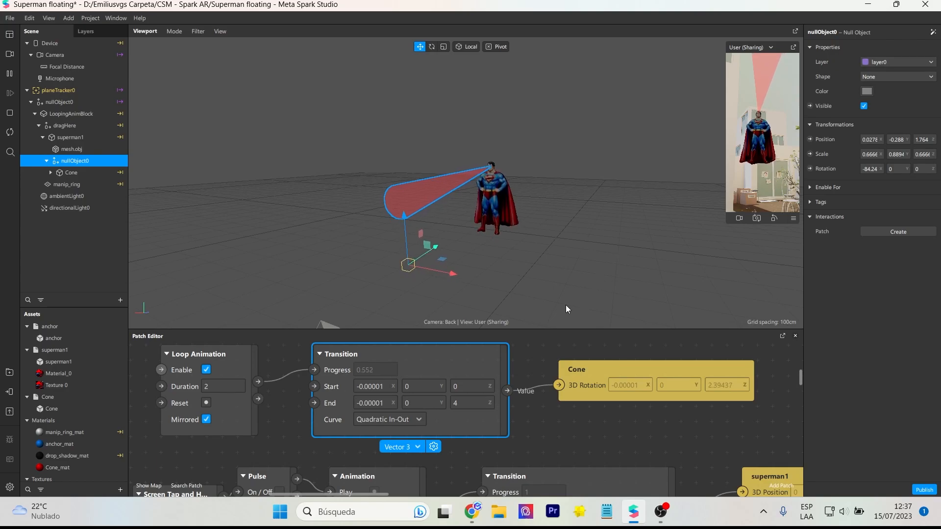
- Connect the superman1 Animation's completion output to the cone Loop Animation's Enable input through a Switch and preview it with Simulate Touch
{"action": "left_click", "coordinate": [566, 327]}
{"action": "left_click_drag", "start_coordinate": [564, 331], "coordinate": [578, 239]}
{"action": "scroll", "coordinate": [590, 319], "scroll_direction": "down", "scroll_amount": 2}
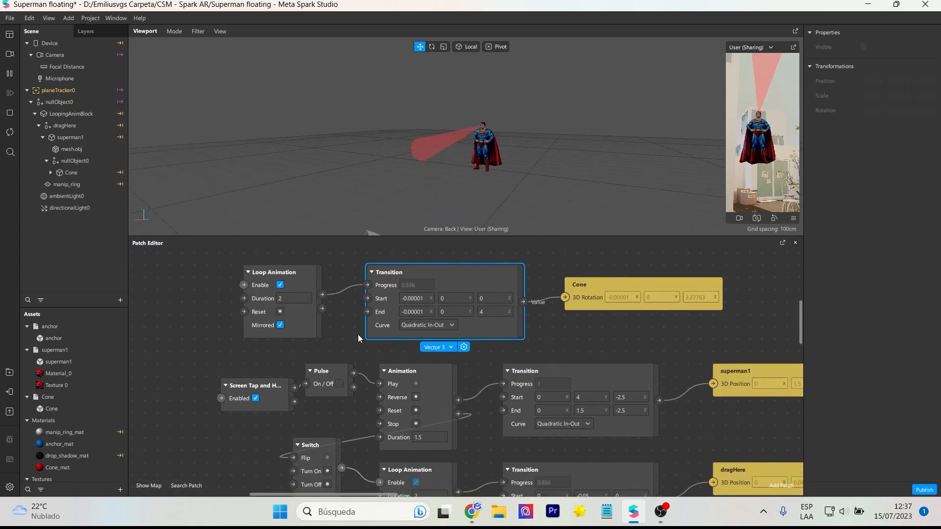
{"action": "left_click_drag", "start_coordinate": [267, 393], "coordinate": [206, 388]}
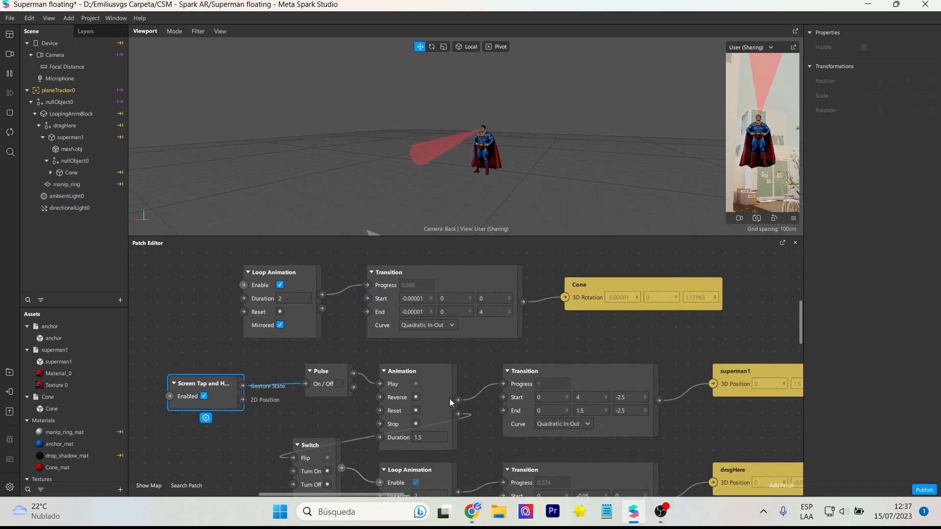
{"action": "left_click_drag", "start_coordinate": [458, 415], "coordinate": [243, 281]}
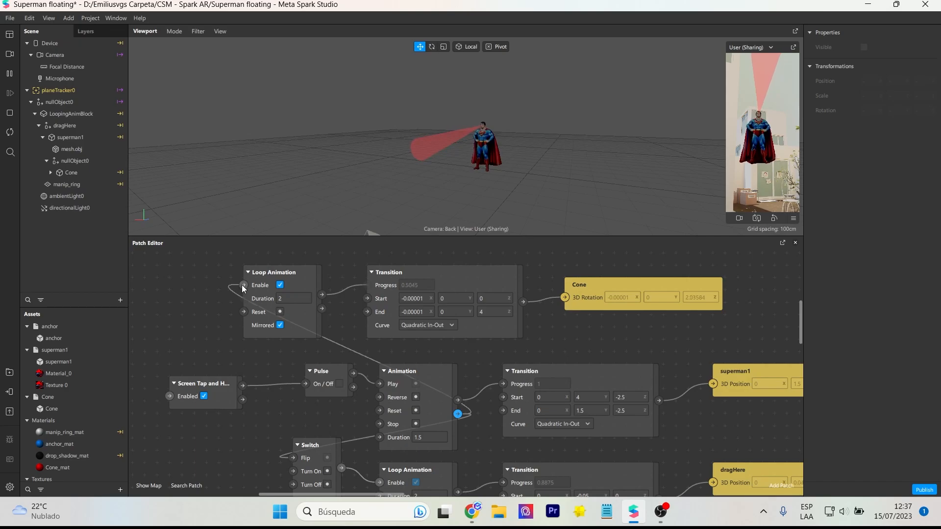
{"action": "left_click_drag", "start_coordinate": [243, 286], "coordinate": [243, 286]}
{"action": "left_click_drag", "start_coordinate": [622, 321], "coordinate": [186, 298]}
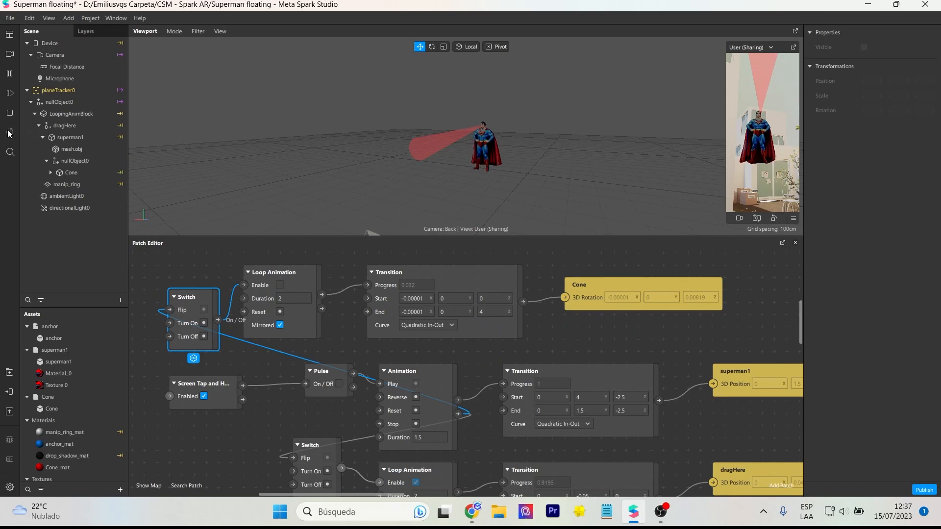
{"action": "left_click", "coordinate": [793, 218]}
{"action": "left_click", "coordinate": [811, 218]}
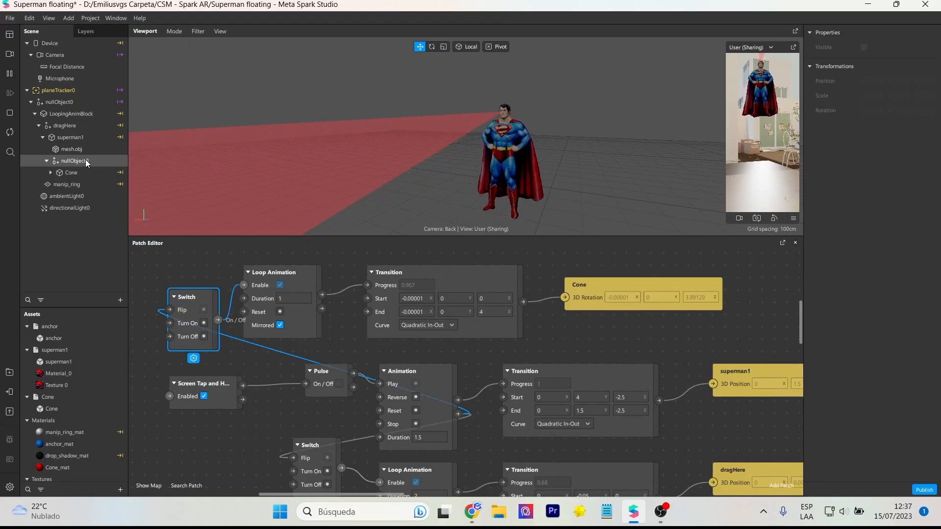
- Create a Visible patch for the Cone's parent nullObject0 and rearrange the neighbouring patches to make room for it
{"action": "left_click", "coordinate": [84, 162]}
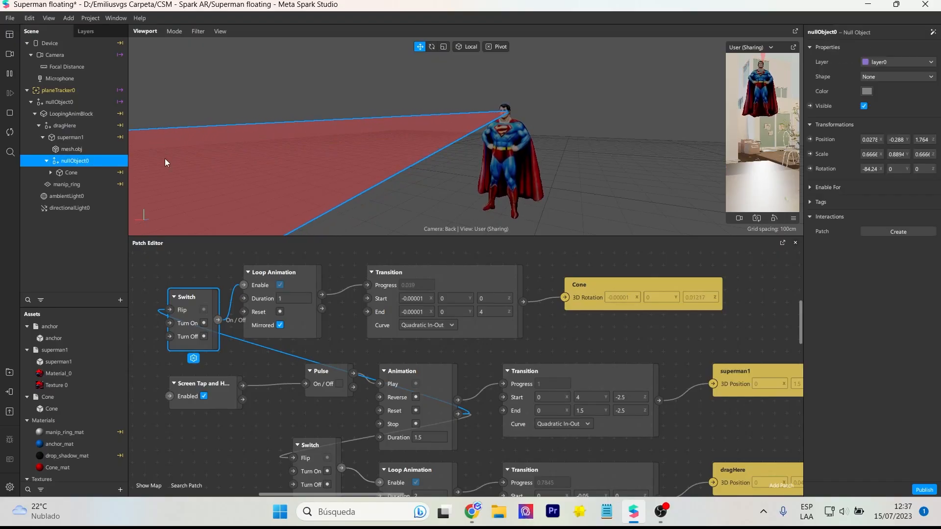
{"action": "left_click", "coordinate": [810, 105]}
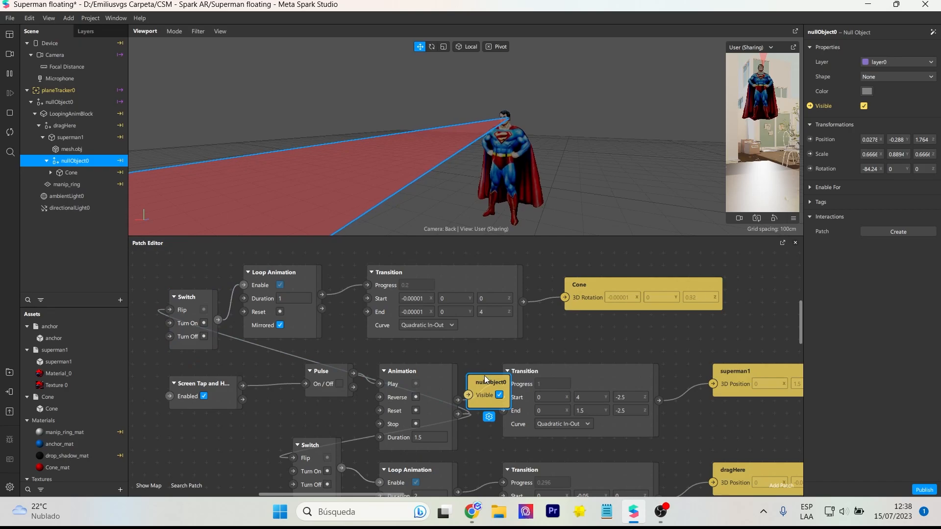
{"action": "left_click_drag", "start_coordinate": [485, 375], "coordinate": [528, 351]}
{"action": "left_click", "coordinate": [485, 273]}
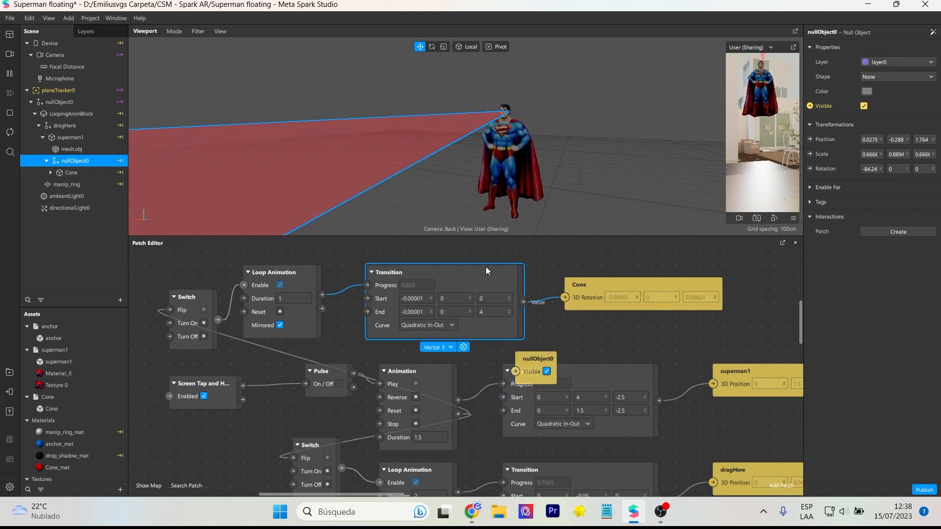
{"action": "left_click_drag", "start_coordinate": [484, 274], "coordinate": [498, 263]}
{"action": "left_click_drag", "start_coordinate": [603, 286], "coordinate": [616, 262]}
{"action": "left_click_drag", "start_coordinate": [305, 274], "coordinate": [316, 246]}
{"action": "left_click_drag", "start_coordinate": [472, 260], "coordinate": [474, 246]}
{"action": "left_click", "coordinate": [660, 265]}
{"action": "left_click_drag", "start_coordinate": [535, 368], "coordinate": [490, 333]}
{"action": "left_click_drag", "start_coordinate": [340, 379], "coordinate": [325, 391]}
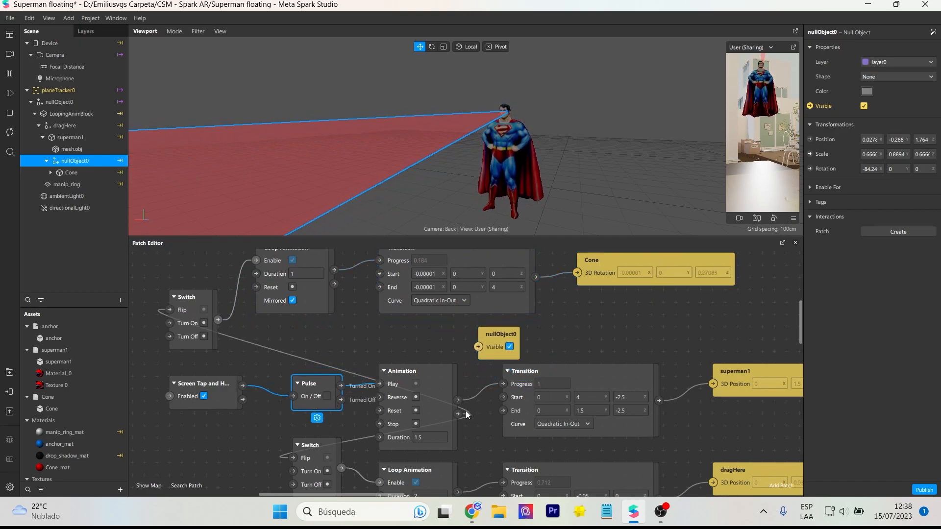
- Connect the Animation's completion output to nullObject0's Visible patch through a Switch, restart the preview and enable Simulate Touch
{"action": "left_click_drag", "start_coordinate": [459, 413], "coordinate": [570, 340]}
{"action": "left_click_drag", "start_coordinate": [520, 381], "coordinate": [480, 334]}
{"action": "left_click_drag", "start_coordinate": [563, 335], "coordinate": [599, 322]}
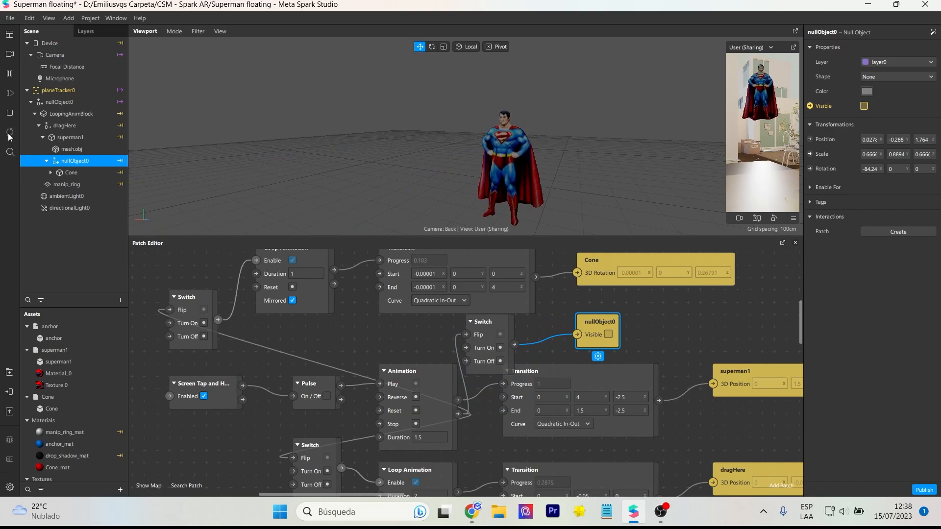
{"action": "left_click", "coordinate": [794, 219]}
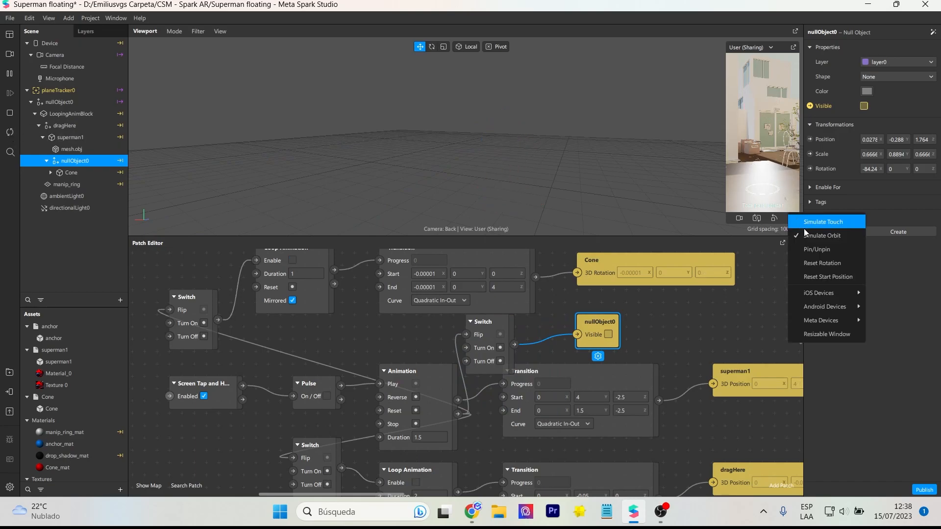
{"action": "left_click", "coordinate": [811, 225]}
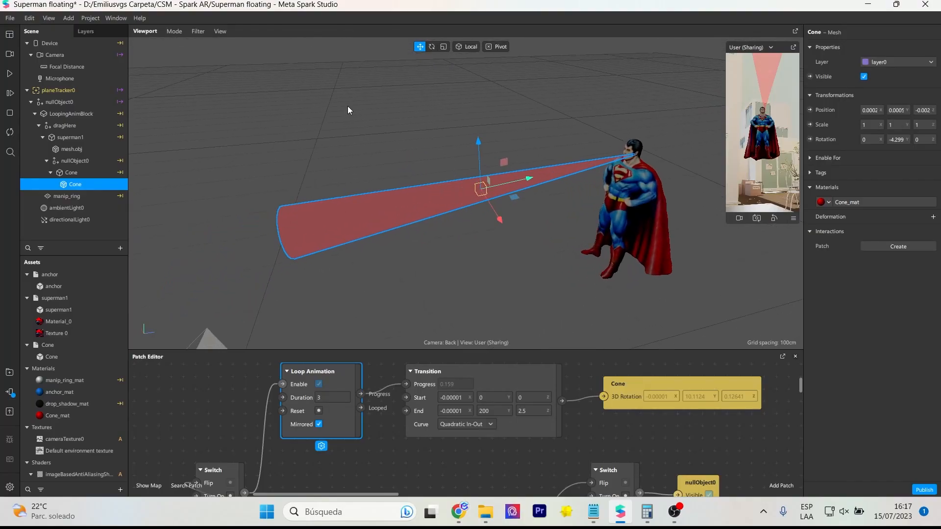
- Import the thunder image as a new diffuse texture for Cone_mat
{"action": "left_click", "coordinate": [66, 415]}
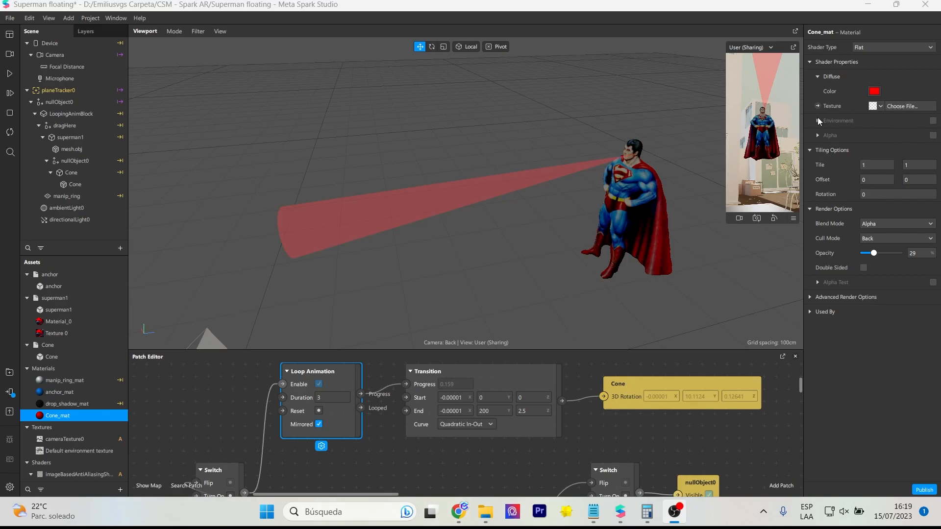
{"action": "left_click", "coordinate": [881, 108]}
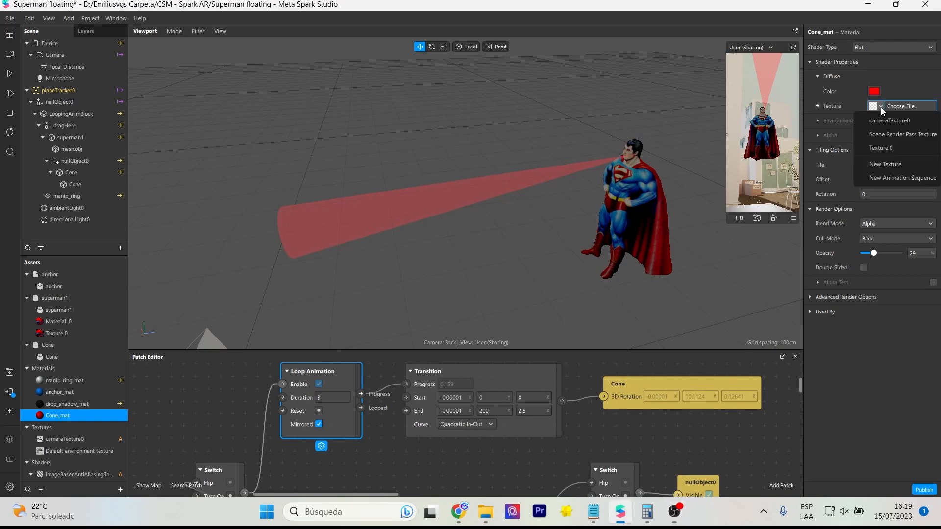
{"action": "left_click", "coordinate": [900, 166]}
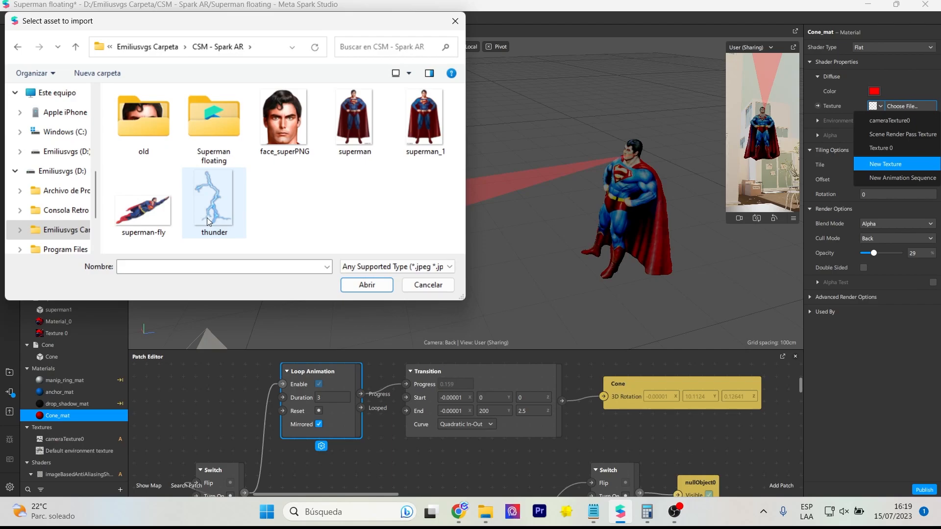
{"action": "left_click", "coordinate": [208, 221]}
{"action": "left_click", "coordinate": [343, 284]}
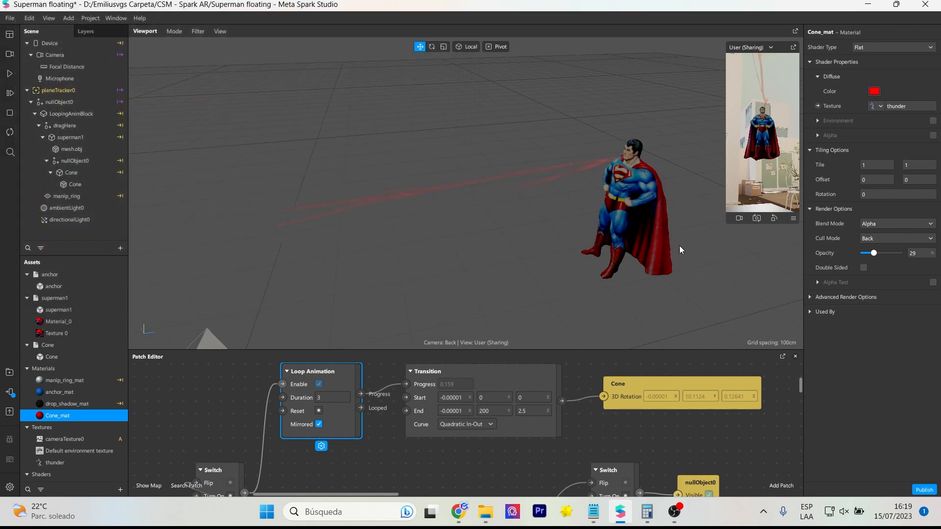
- Resume the preview, set the cone Loop Animation's duration to 1 and turn off Mirrored
{"action": "left_click", "coordinate": [9, 73]}
{"action": "left_click", "coordinate": [332, 397]}
{"action": "type", "text": "1"}
{"action": "key", "text": "Return"}
{"action": "key", "text": "space"}
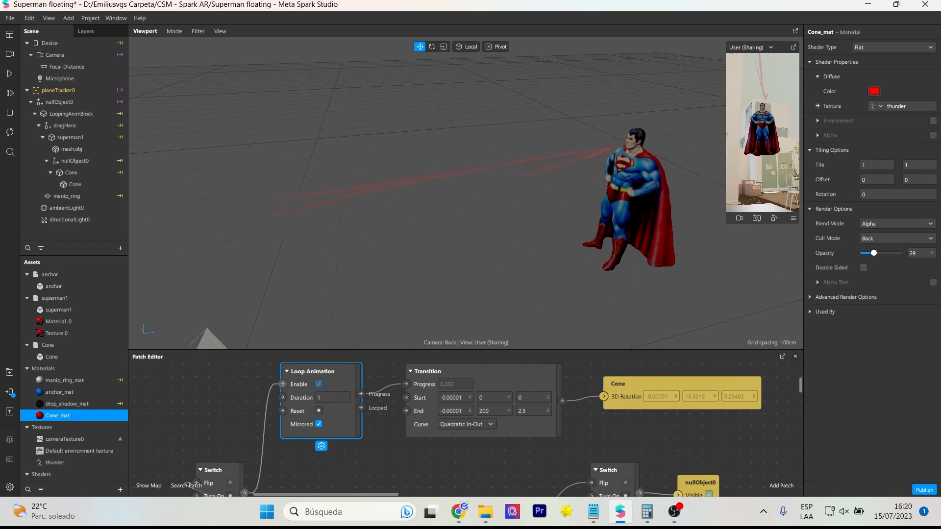
{"action": "key", "text": "space"}
{"action": "left_click", "coordinate": [320, 424]}
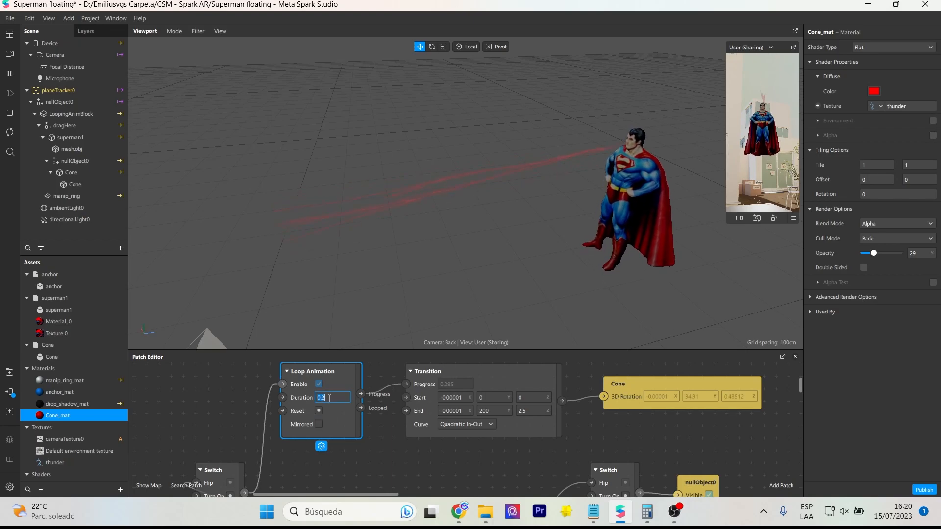
- Try 700 for the Transition's End Y and durations of 0.5 and 0.9 for the loop, toggling Mirrored on and off
{"action": "left_click", "coordinate": [320, 425]}
{"action": "left_click", "coordinate": [483, 411]}
{"action": "type", "text": "700"}
{"action": "left_click", "coordinate": [319, 425]}
{"action": "left_click", "coordinate": [324, 399]}
{"action": "type", "text": "0.5"}
{"action": "key", "text": "BackSpace"}
{"action": "type", "text": "9"}
- Set the cone Transition's End Y to 900 and the Loop Animation's duration to 0.2 with Mirrored turned on
{"action": "left_click", "coordinate": [483, 411]}
{"action": "type", "text": "900"}
{"action": "left_click", "coordinate": [331, 398]}
{"action": "type", "text": "0.2"}
{"action": "left_click", "coordinate": [319, 424]}
- Raise Cone_mat's opacity to 59 and open the Test on device options
{"action": "left_click_drag", "start_coordinate": [874, 253], "coordinate": [885, 253]}
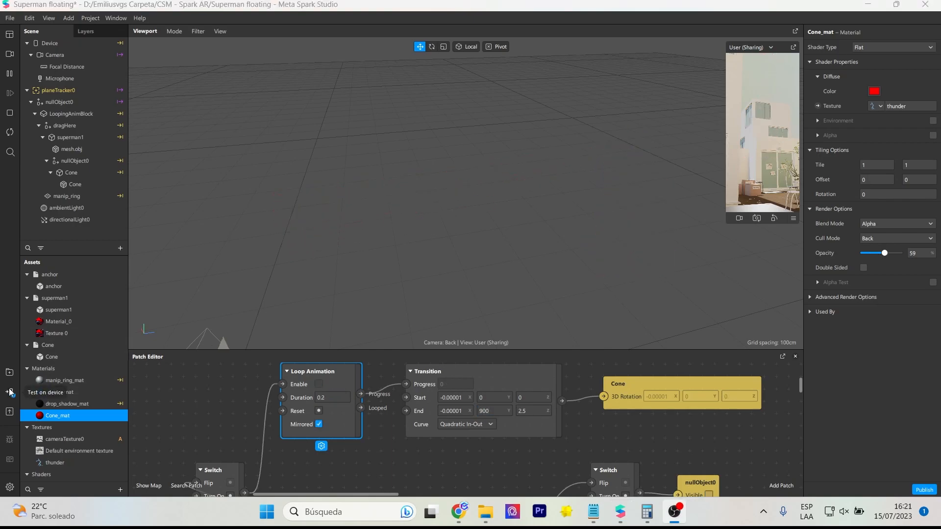
{"action": "left_click", "coordinate": [10, 392]}
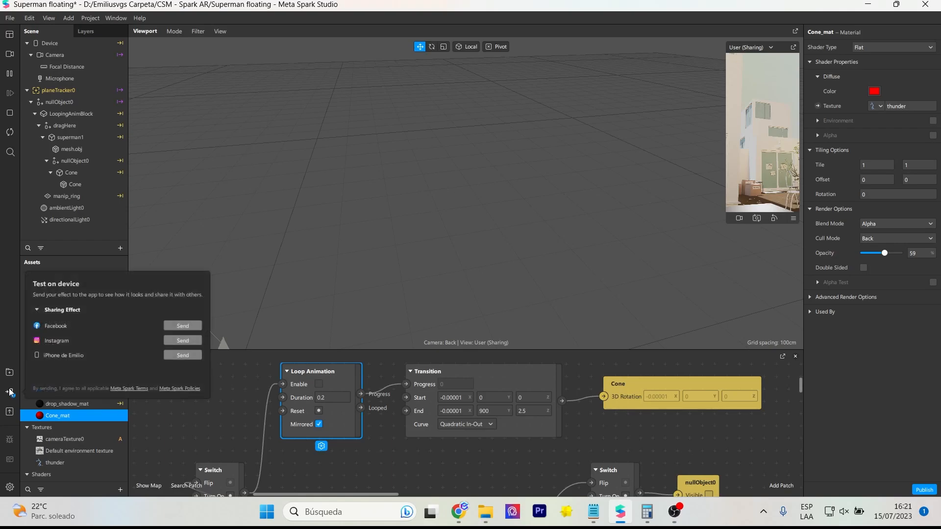